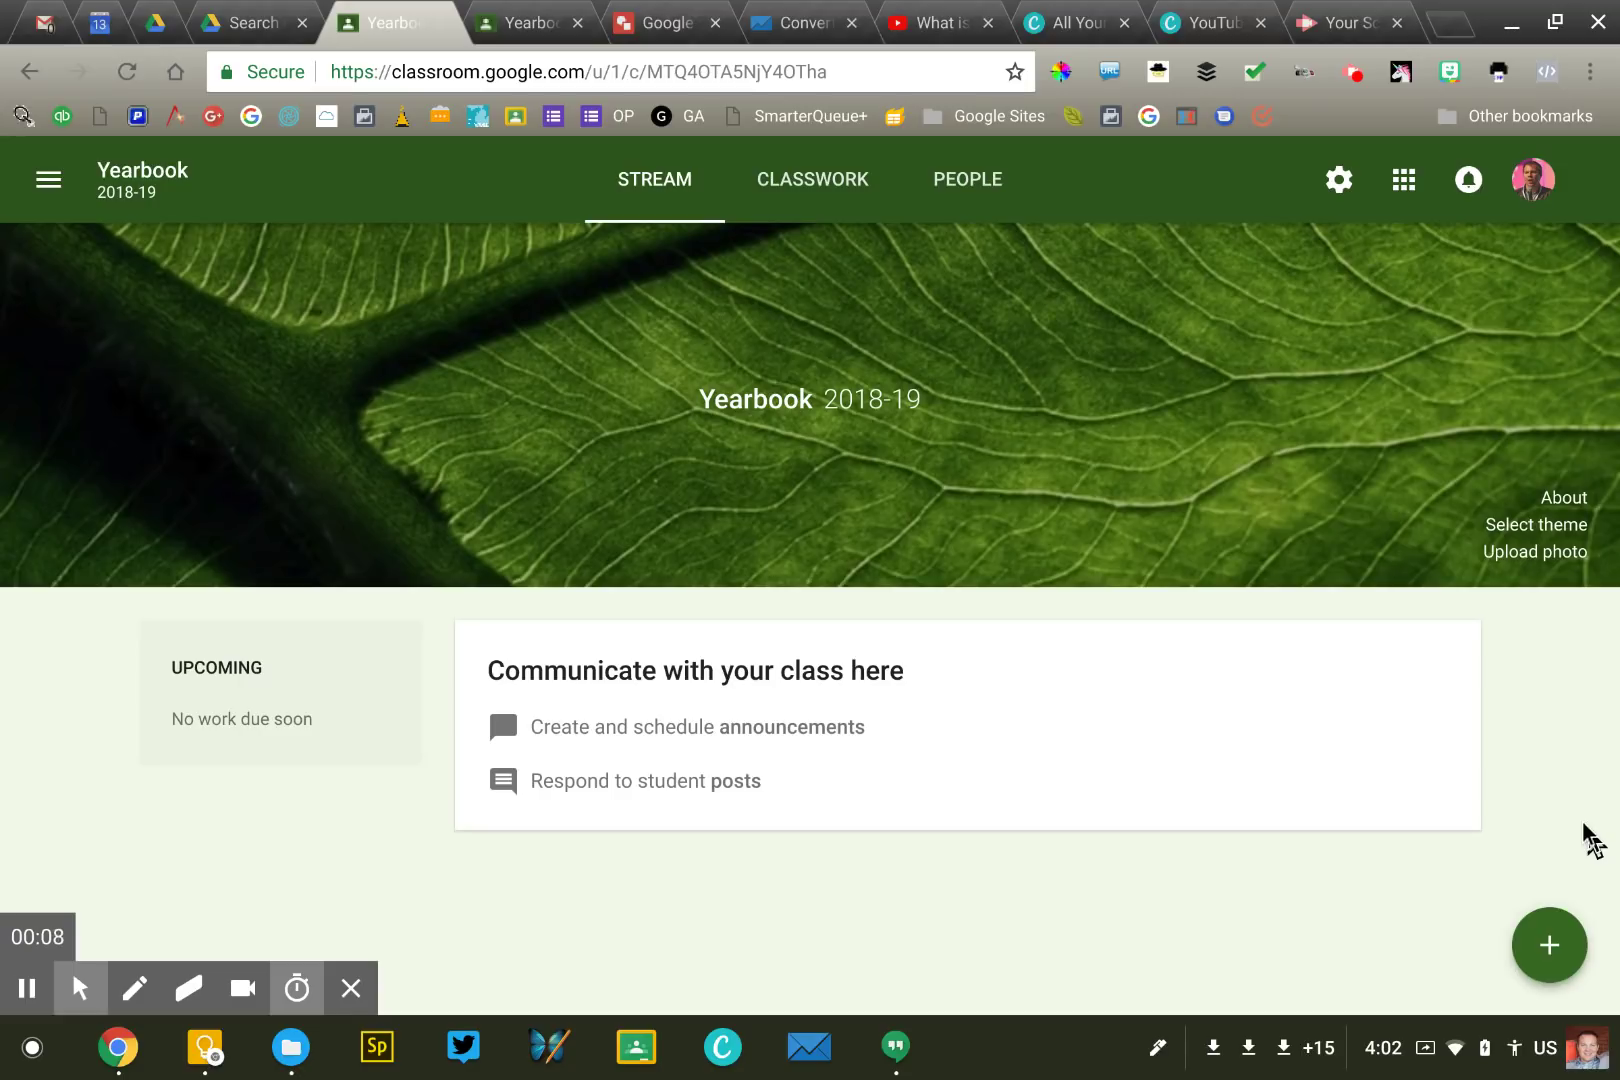
Browse the built-in class theme images, then close the gallery without changing the theme.
{"action": "key", "text": "alt+p"}
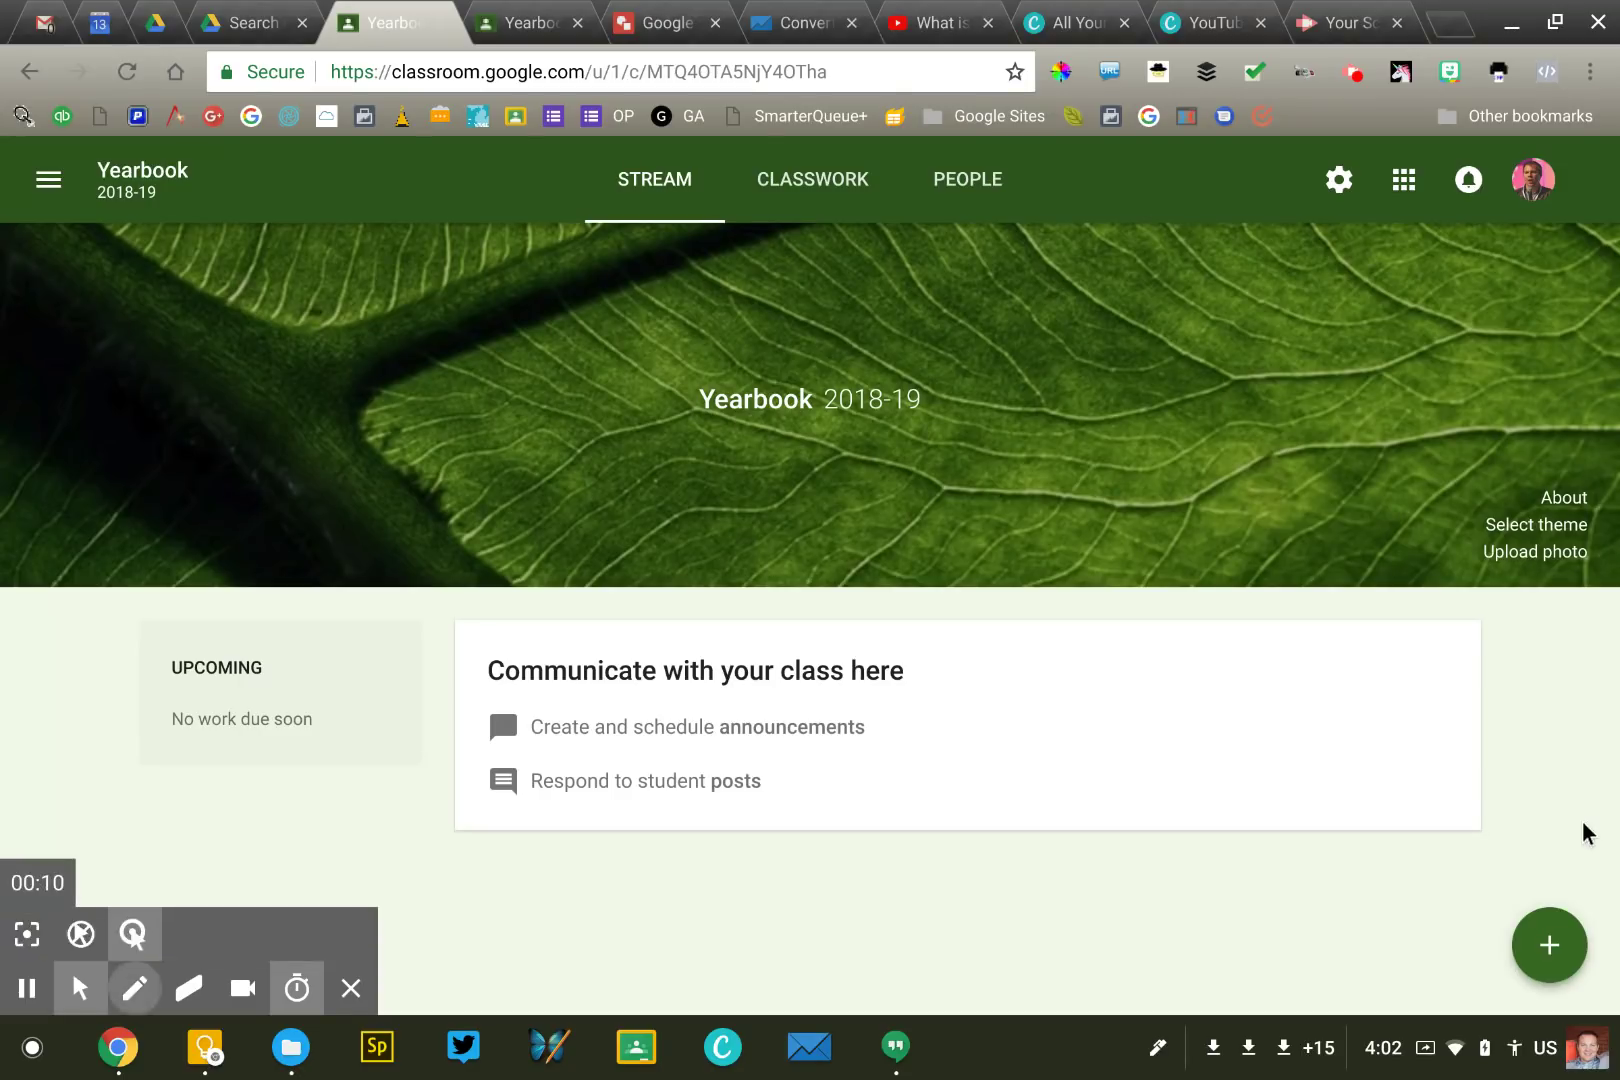
{"action": "mouse_move", "coordinate": [785, 142]}
{"action": "left_mouse_down"}
{"action": "mouse_move", "coordinate": [736, 160]}
{"action": "mouse_move", "coordinate": [789, 158]}
{"action": "left_mouse_up"}
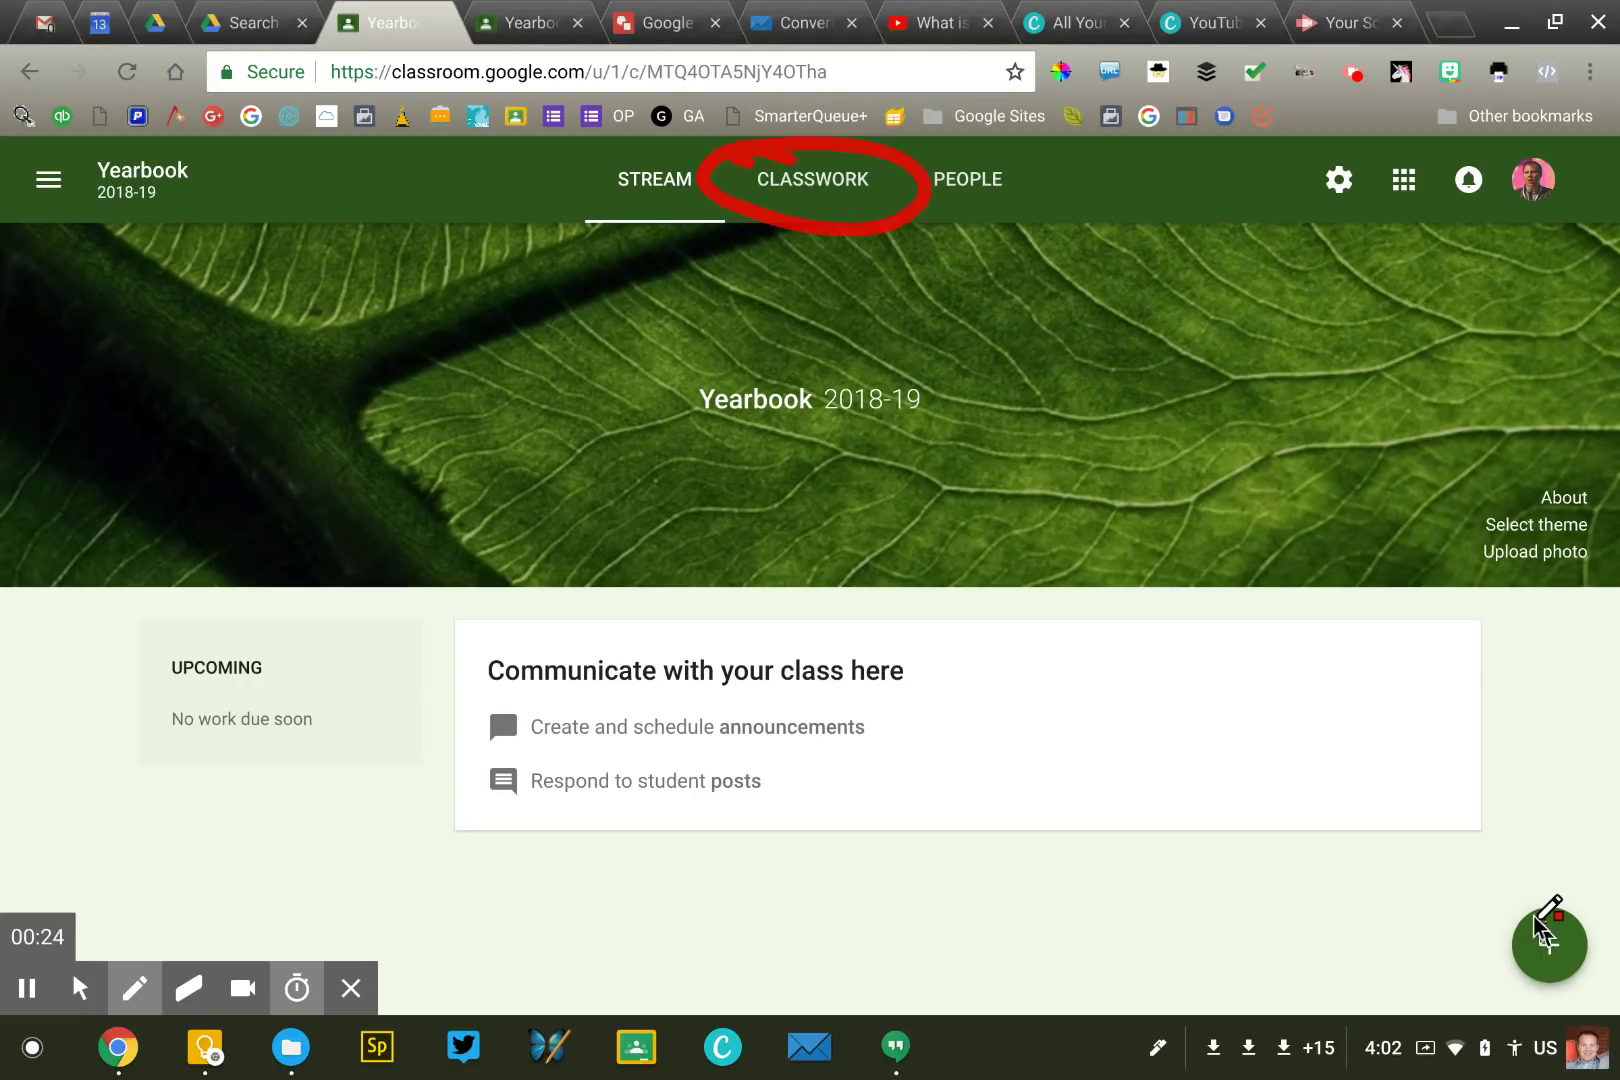
{"action": "left_click", "coordinate": [188, 988]}
{"action": "left_click", "coordinate": [27, 934]}
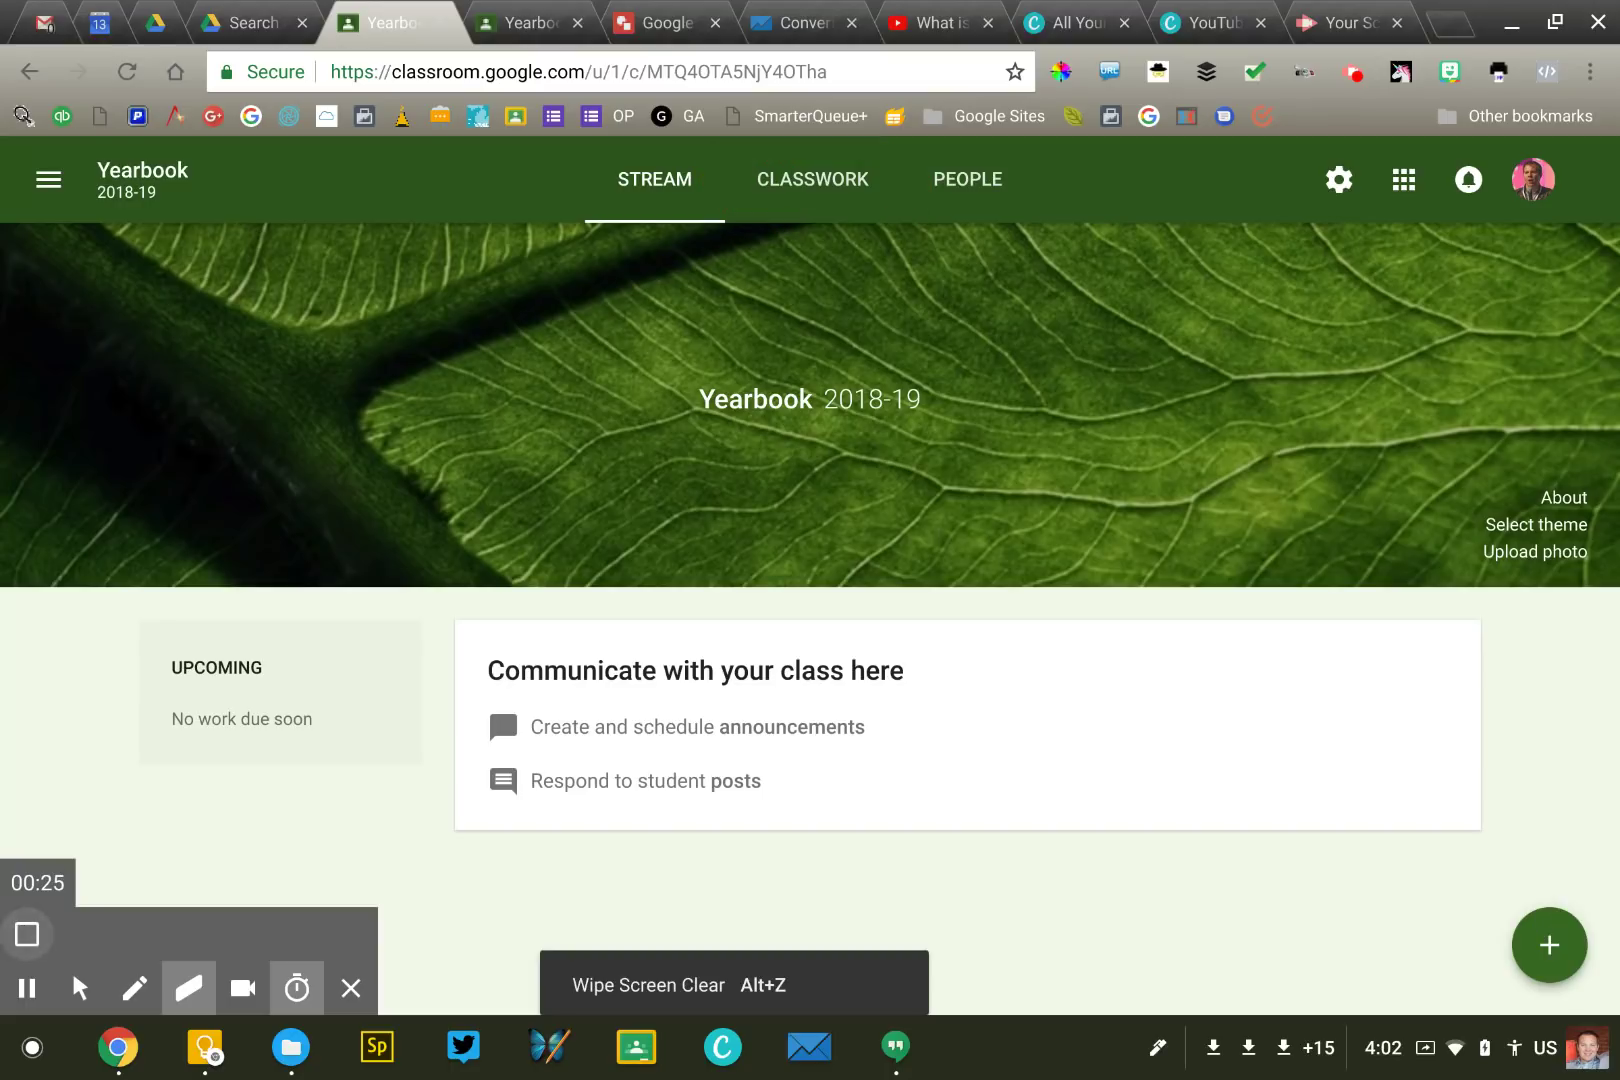
{"action": "left_click", "coordinate": [80, 988]}
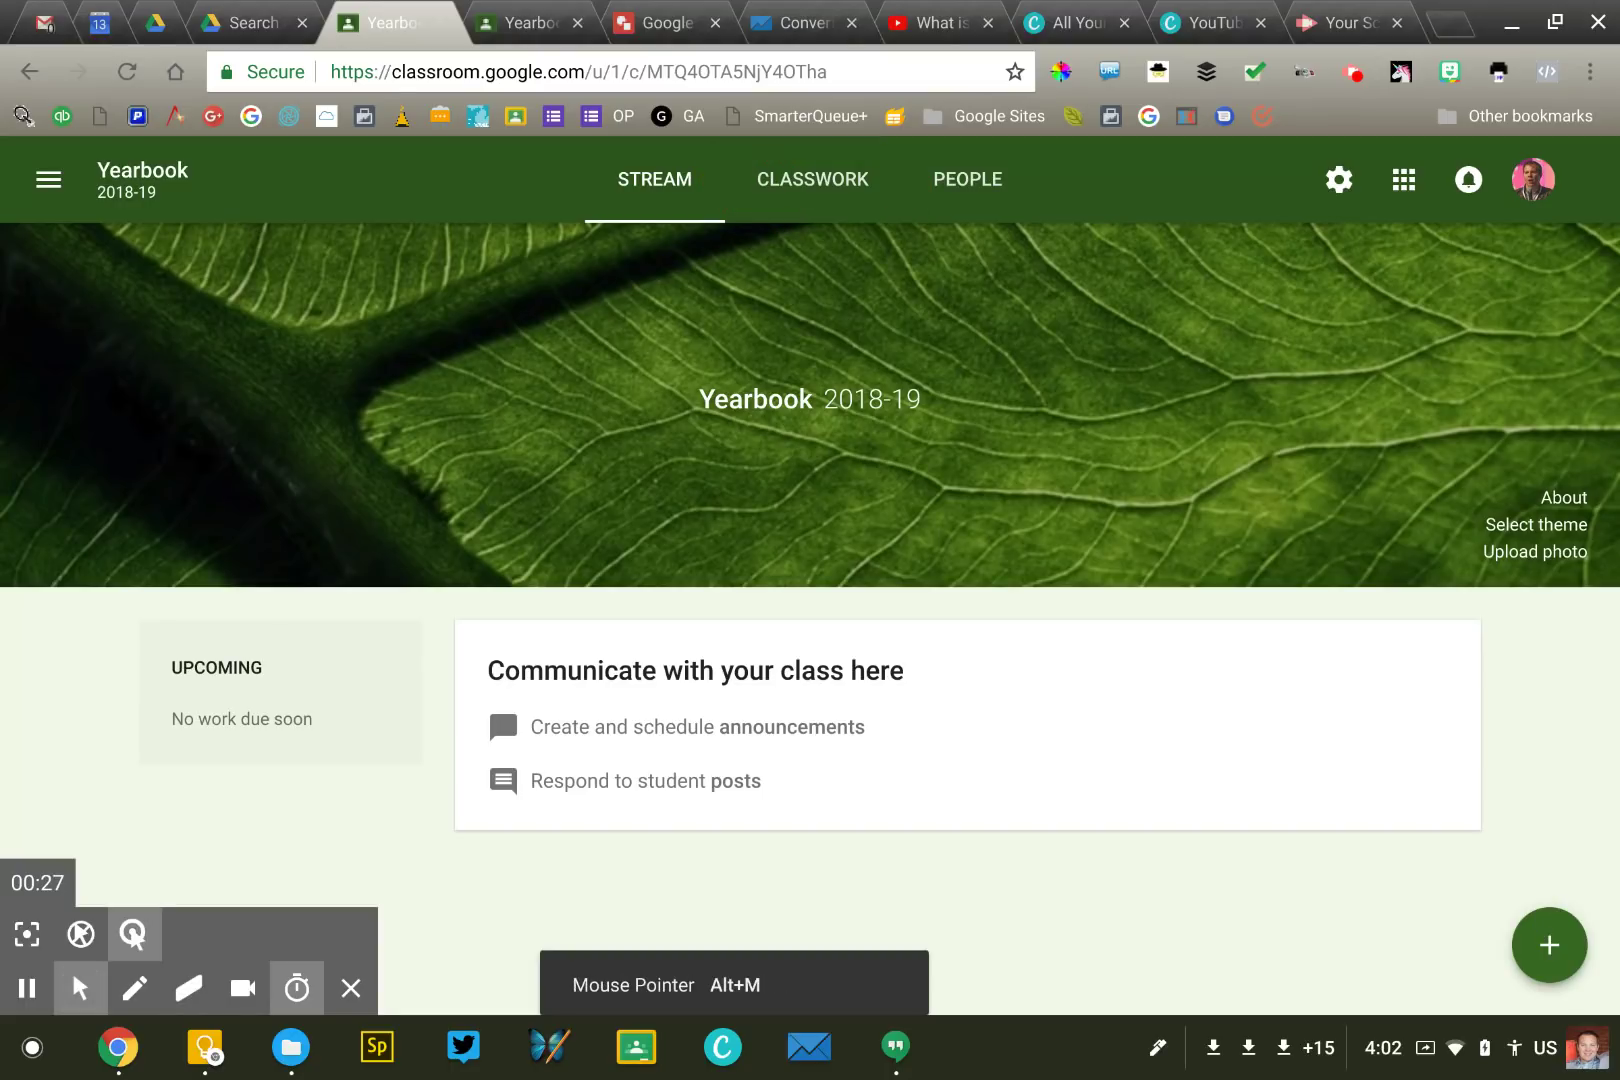
{"action": "mouse_move", "coordinate": [1540, 930]}
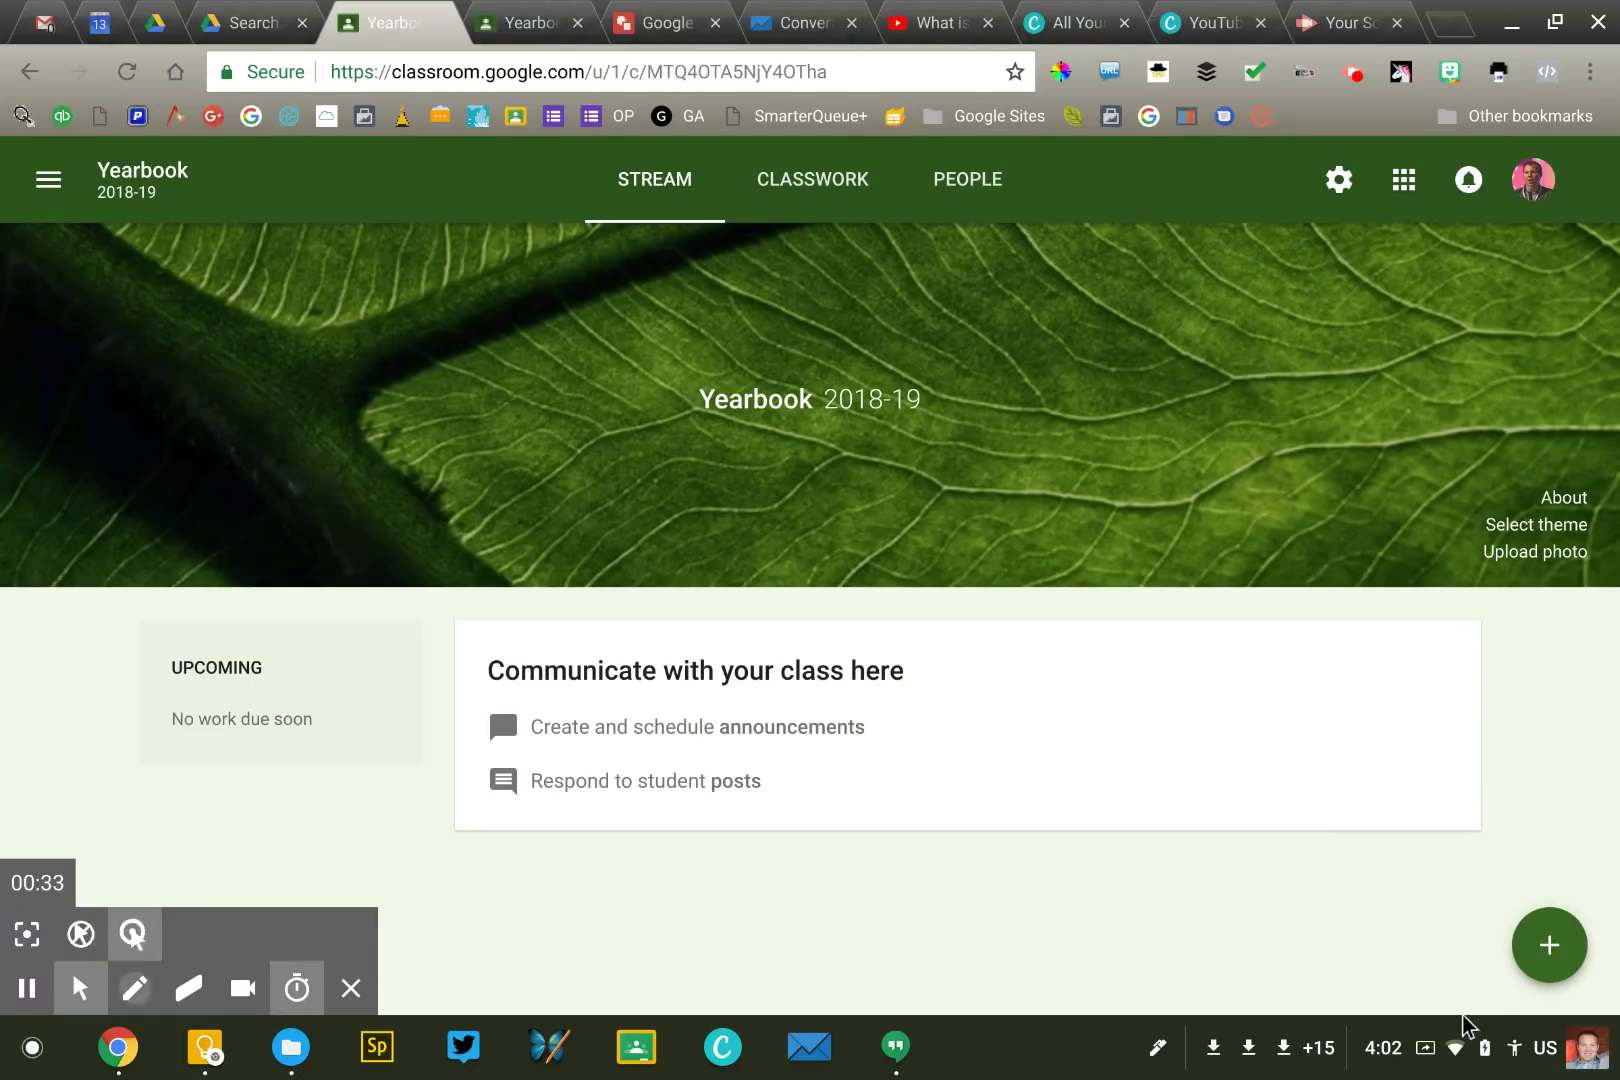
{"action": "left_click", "coordinate": [134, 988]}
{"action": "mouse_move", "coordinate": [57, 260]}
{"action": "left_mouse_down"}
{"action": "mouse_move", "coordinate": [55, 567]}
{"action": "mouse_move", "coordinate": [1217, 559]}
{"action": "mouse_move", "coordinate": [1478, 262]}
{"action": "mouse_move", "coordinate": [203, 294]}
{"action": "left_mouse_up"}
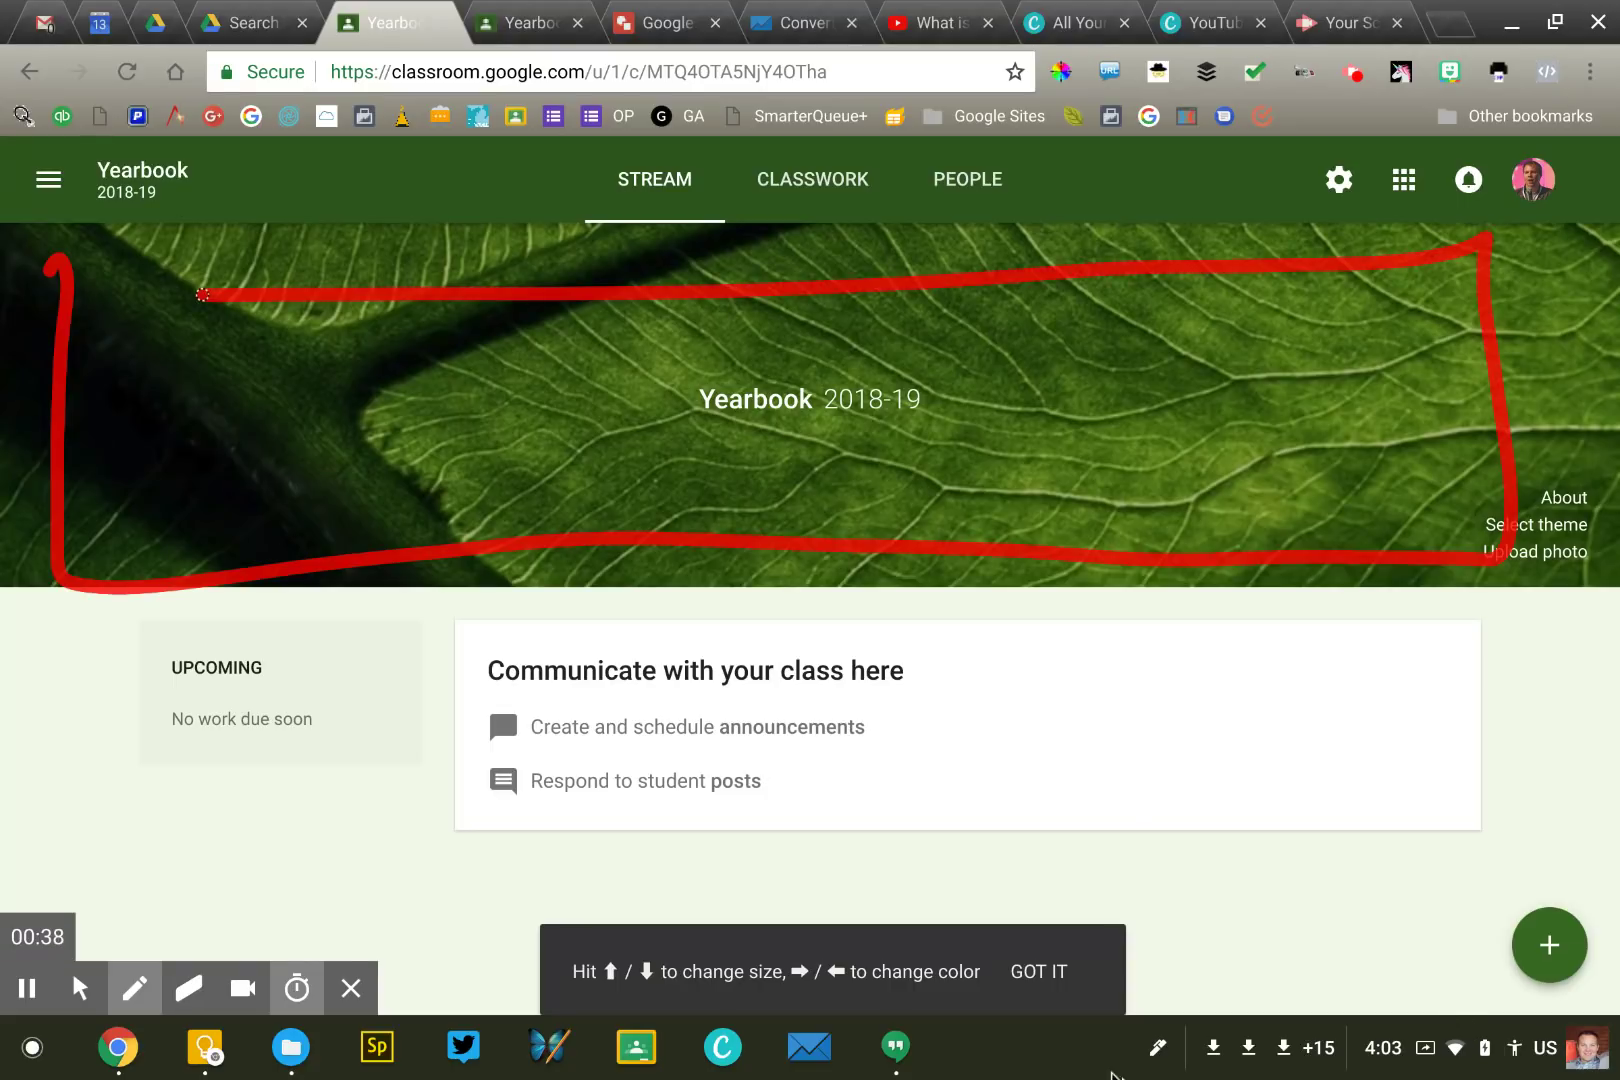
{"action": "key", "text": "alt+e"}
{"action": "key", "text": "alt+z"}
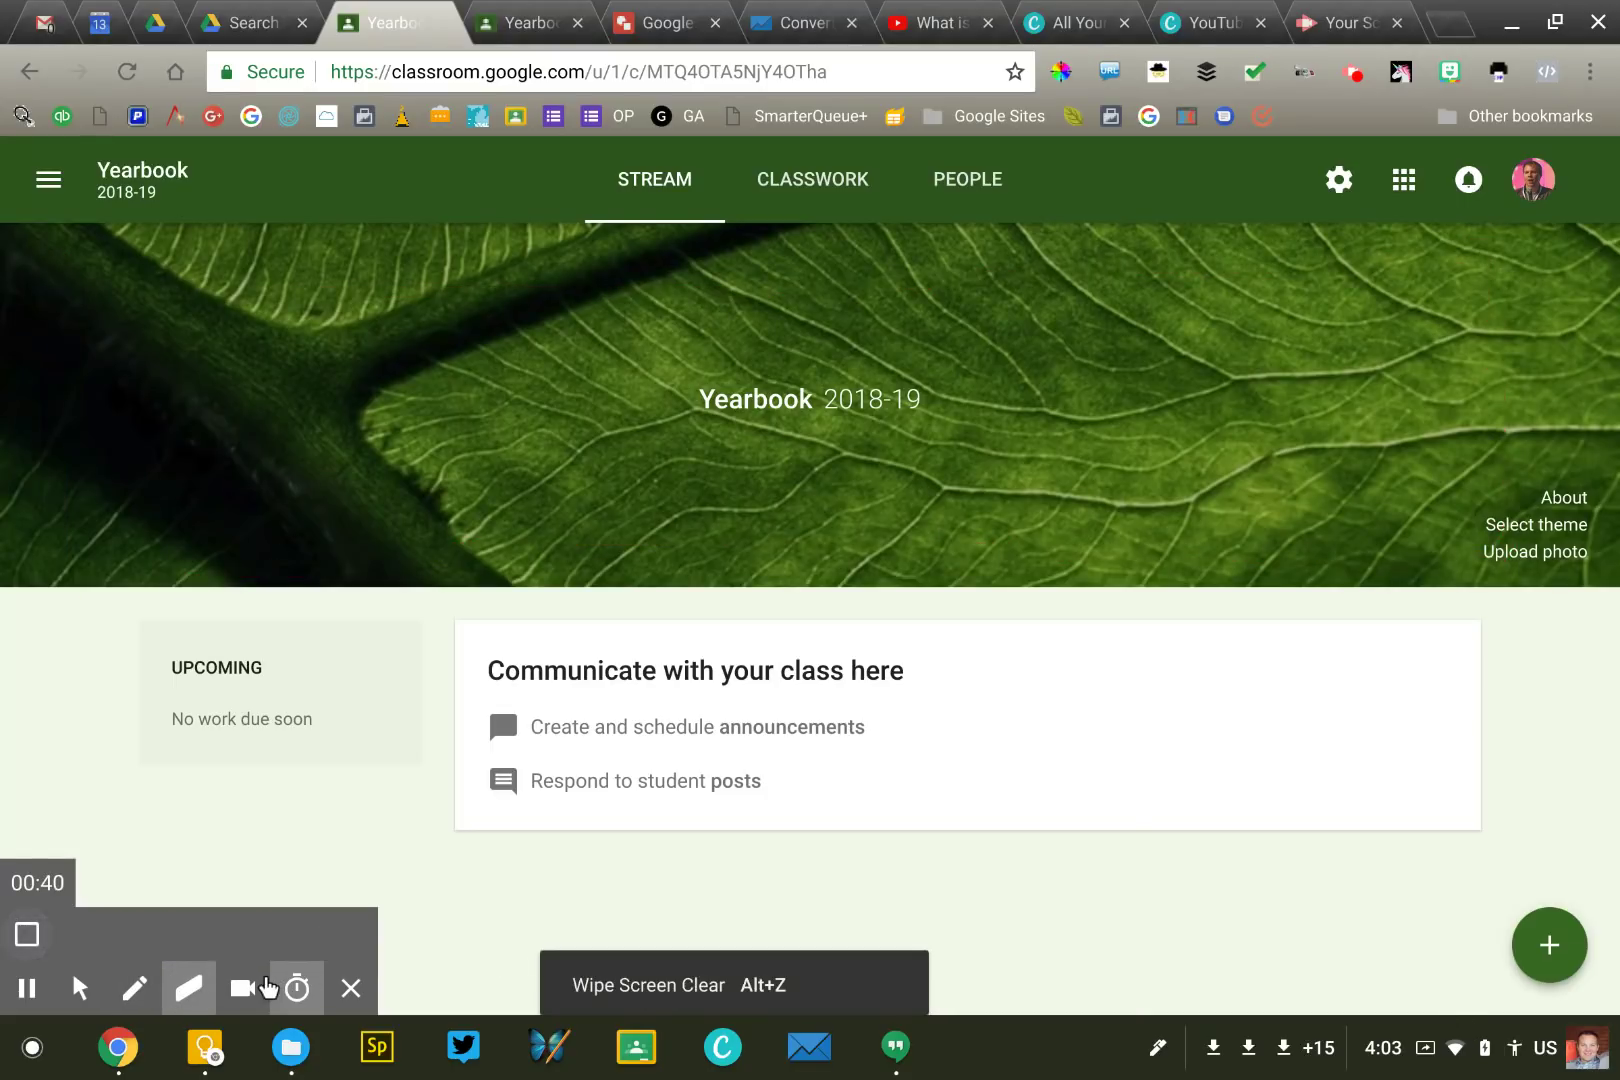
{"action": "key", "text": "alt+m"}
{"action": "left_click", "coordinate": [1541, 525]}
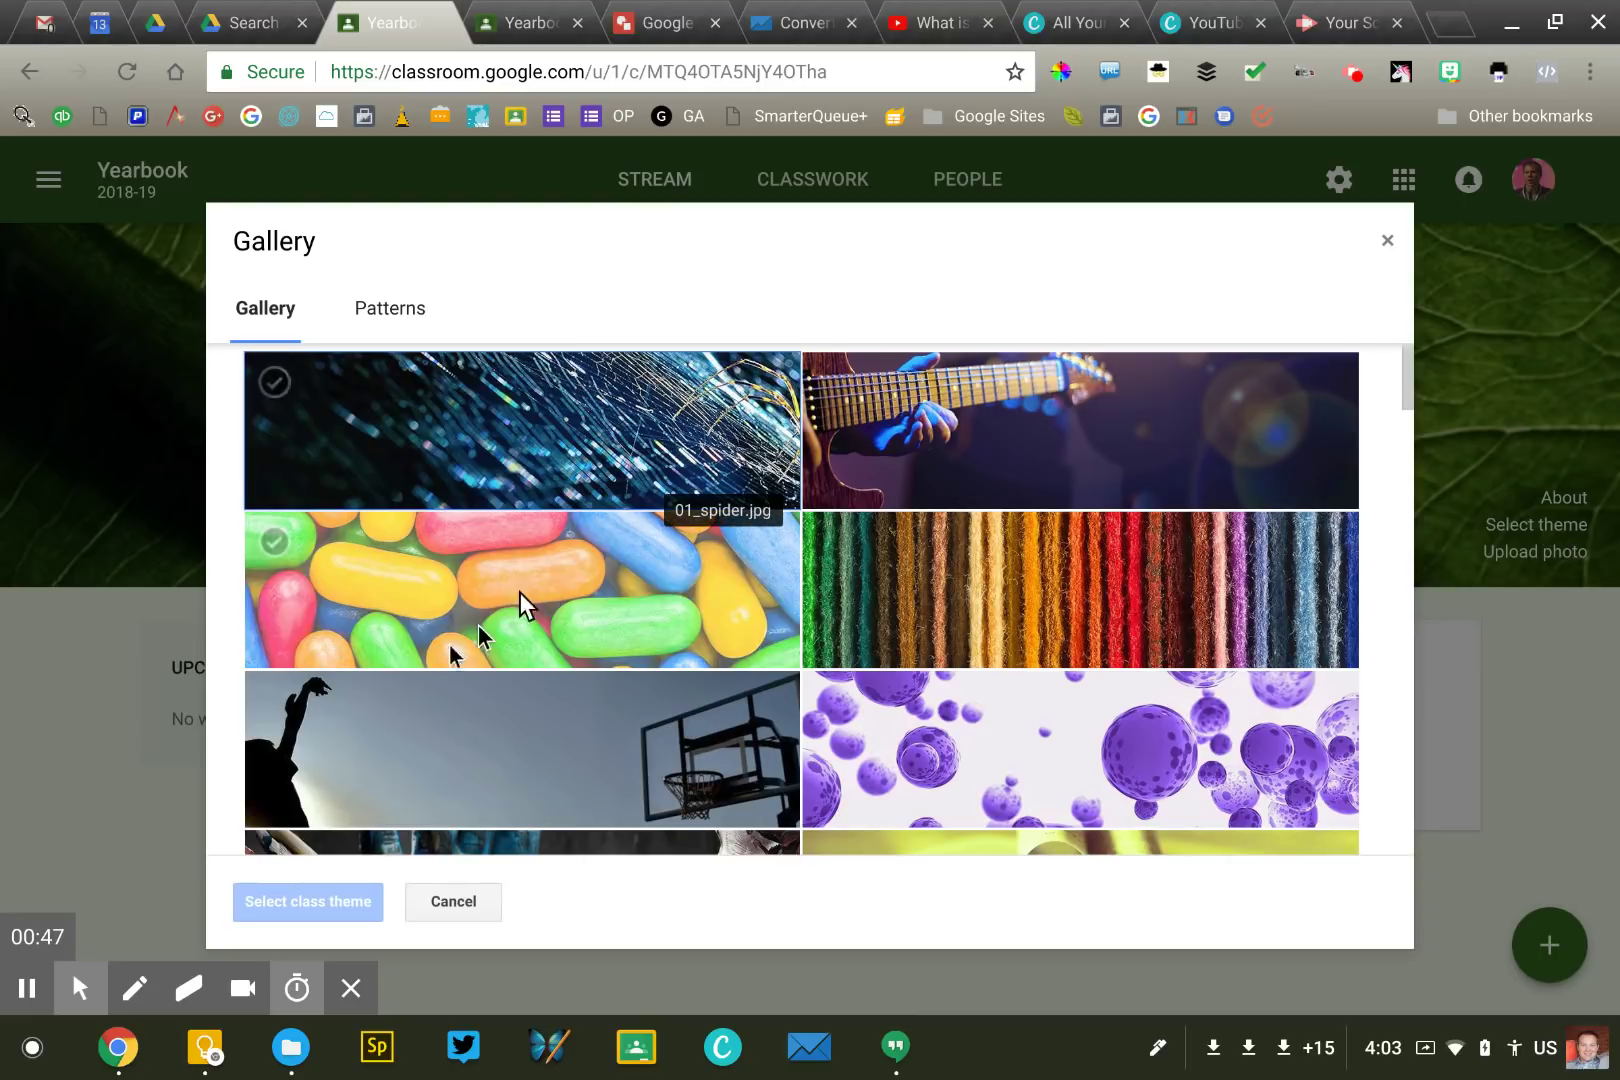
{"action": "left_click", "coordinate": [460, 903]}
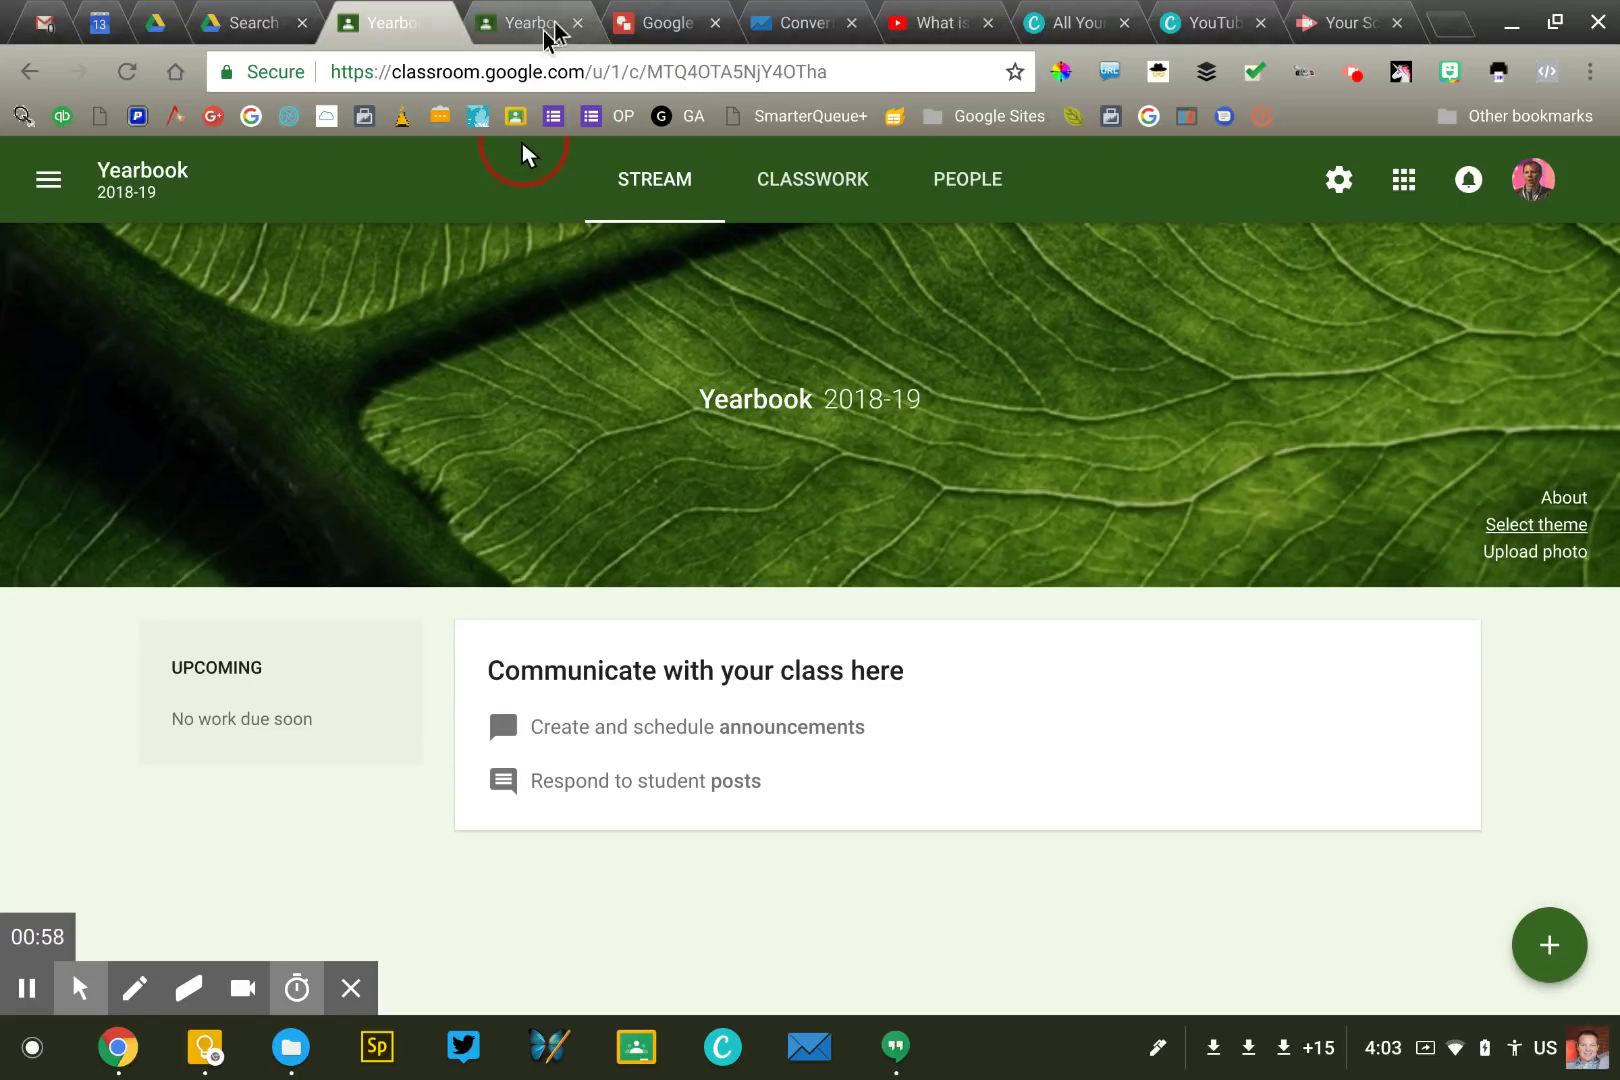
Download the Google Classroom Header Template drawing as a JPEG image.
{"action": "left_click", "coordinate": [650, 27]}
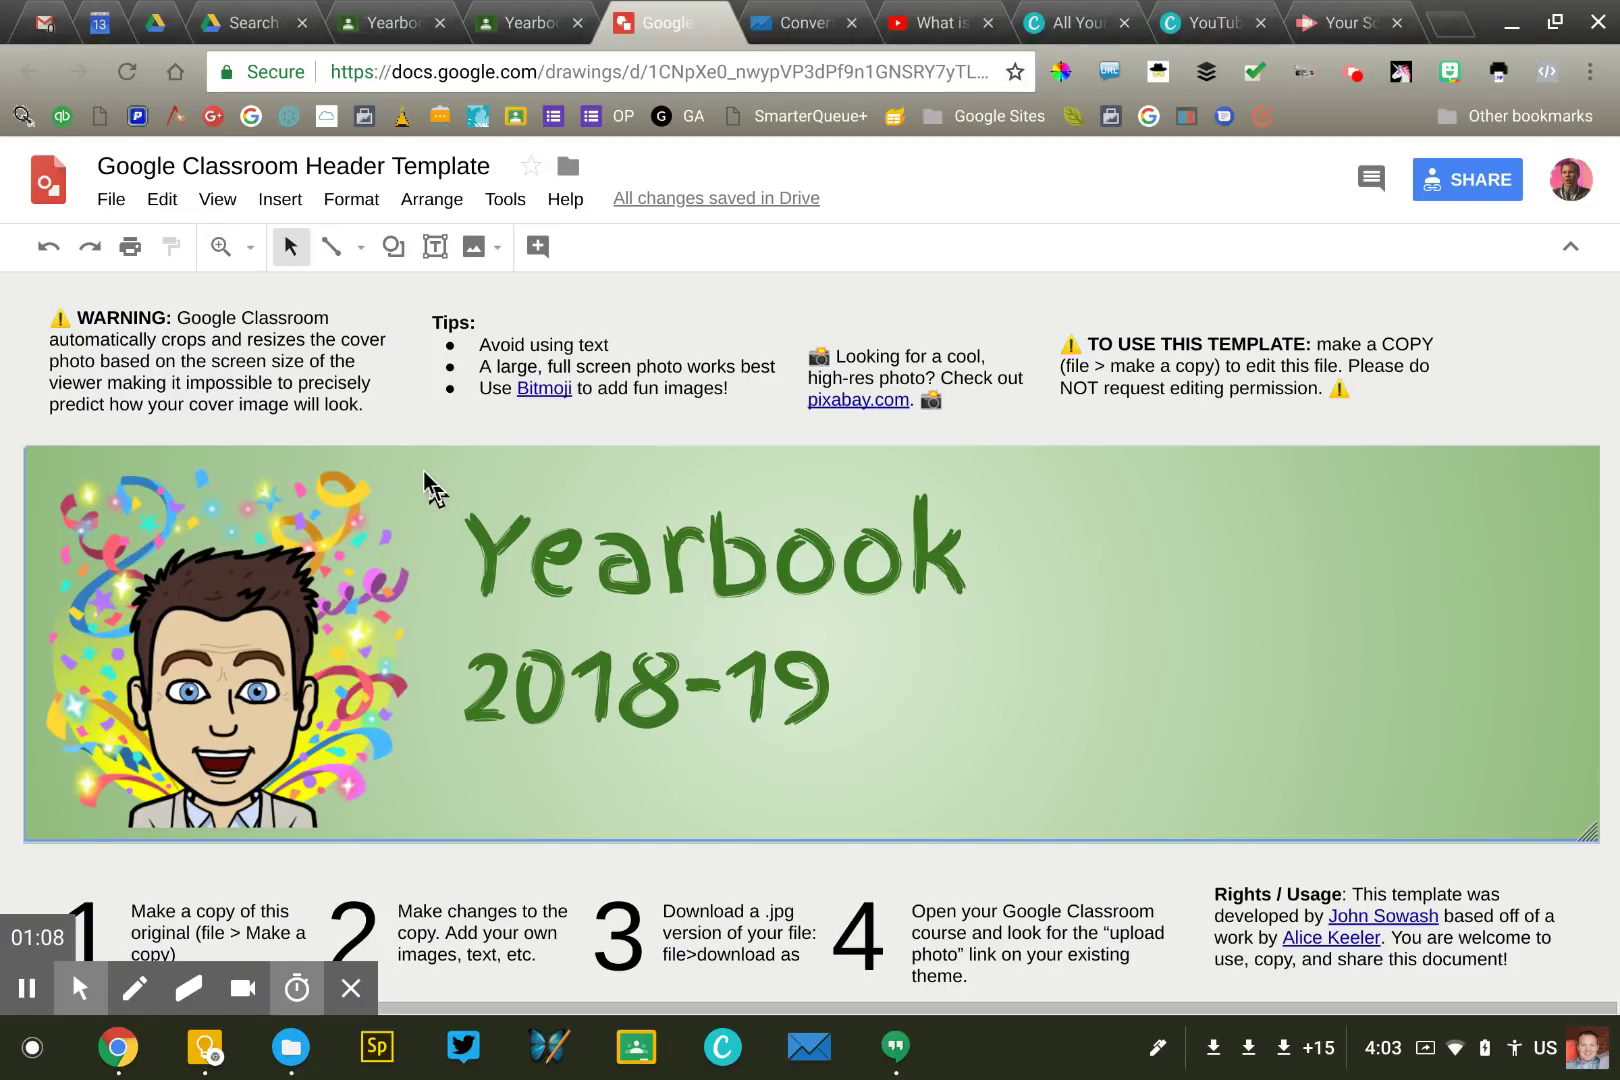
{"action": "left_click", "coordinate": [106, 196]}
{"action": "mouse_move", "coordinate": [221, 445]}
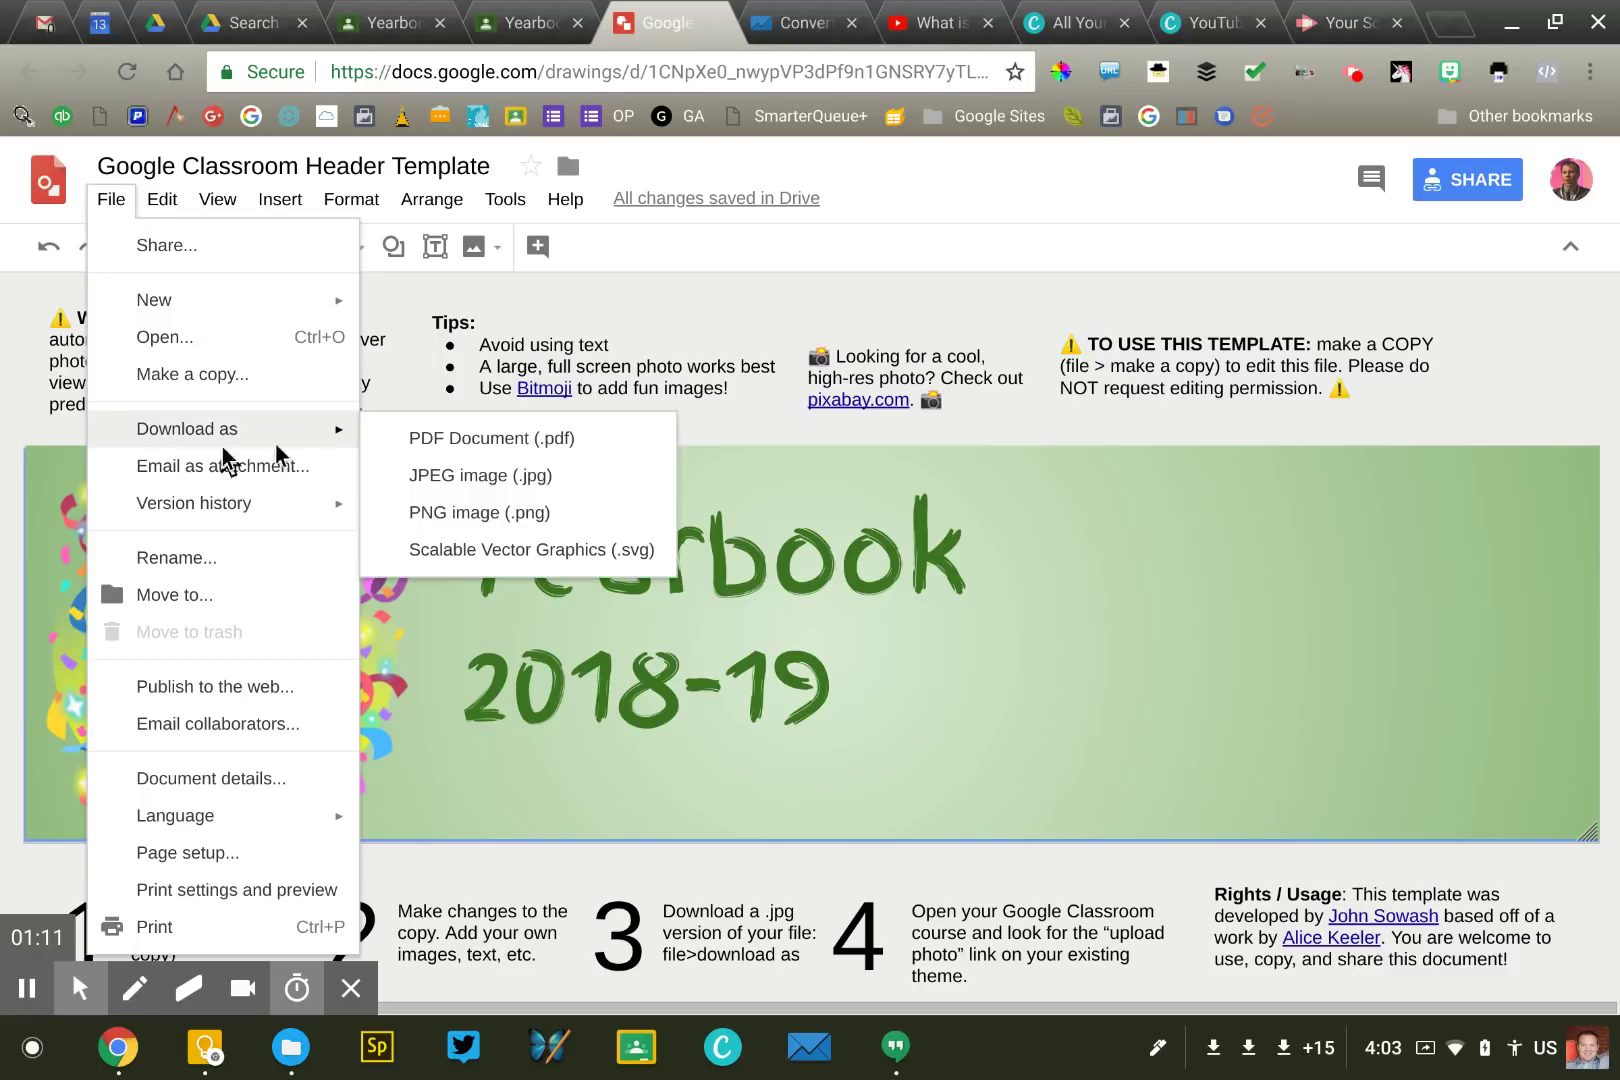
{"action": "left_click", "coordinate": [443, 477]}
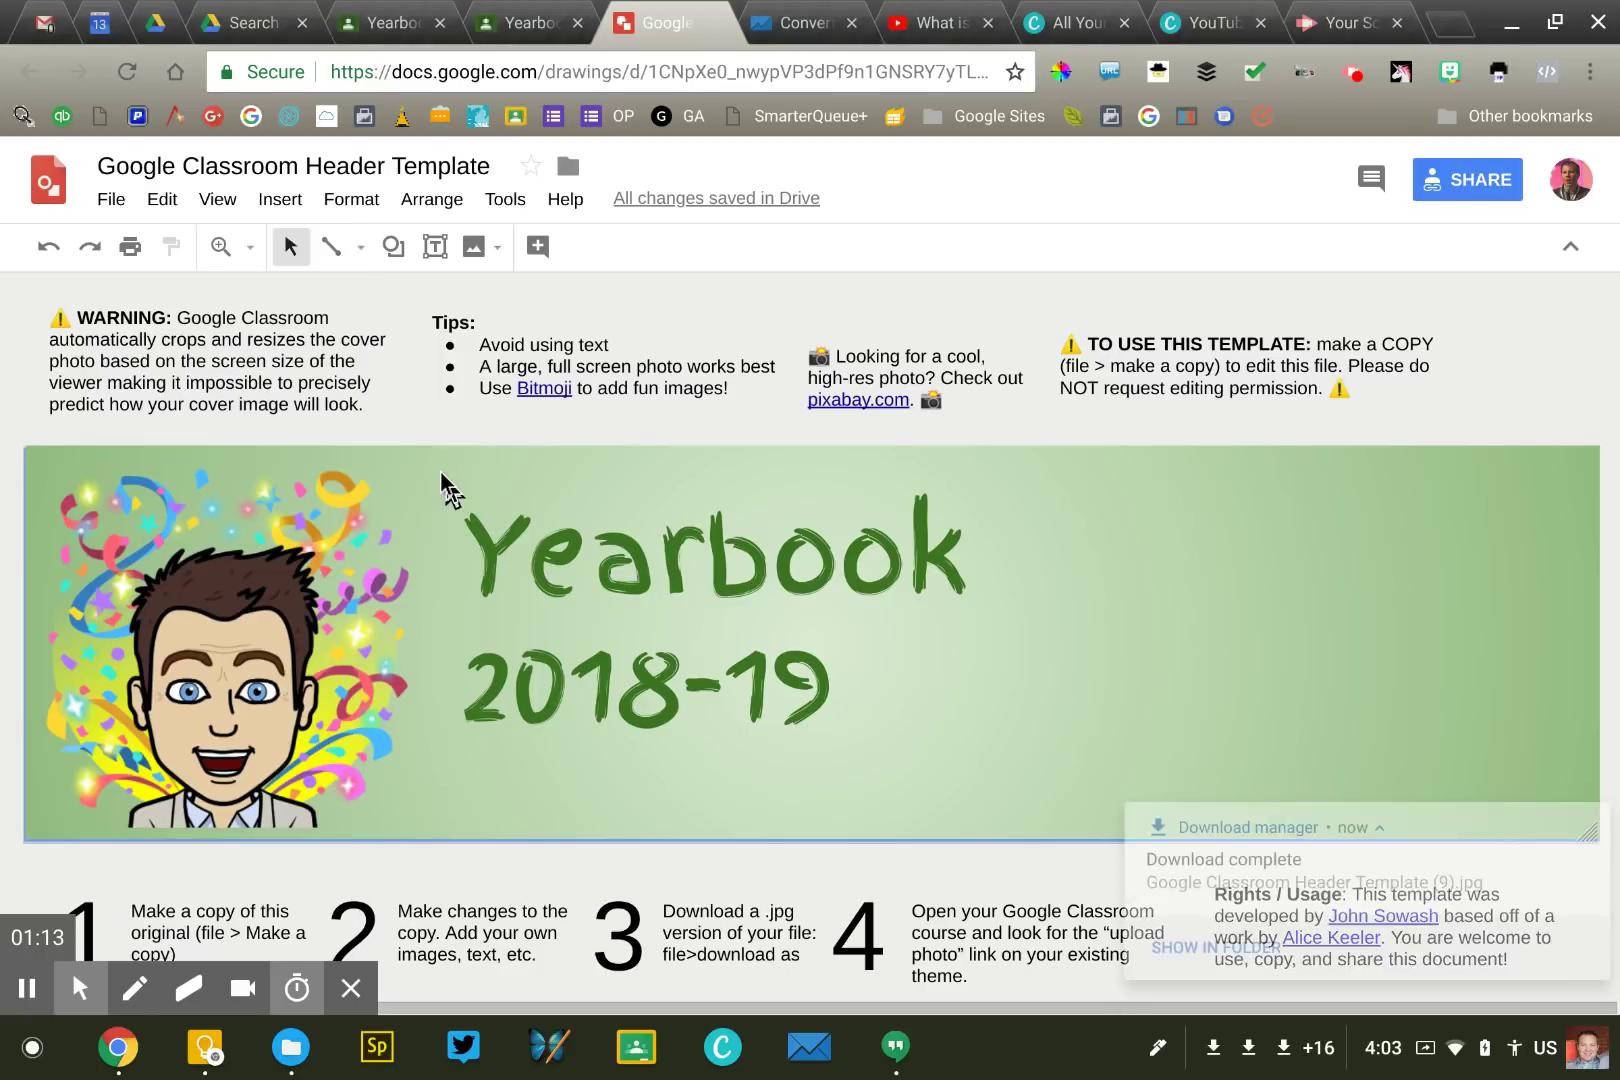
{"action": "left_click", "coordinate": [386, 16]}
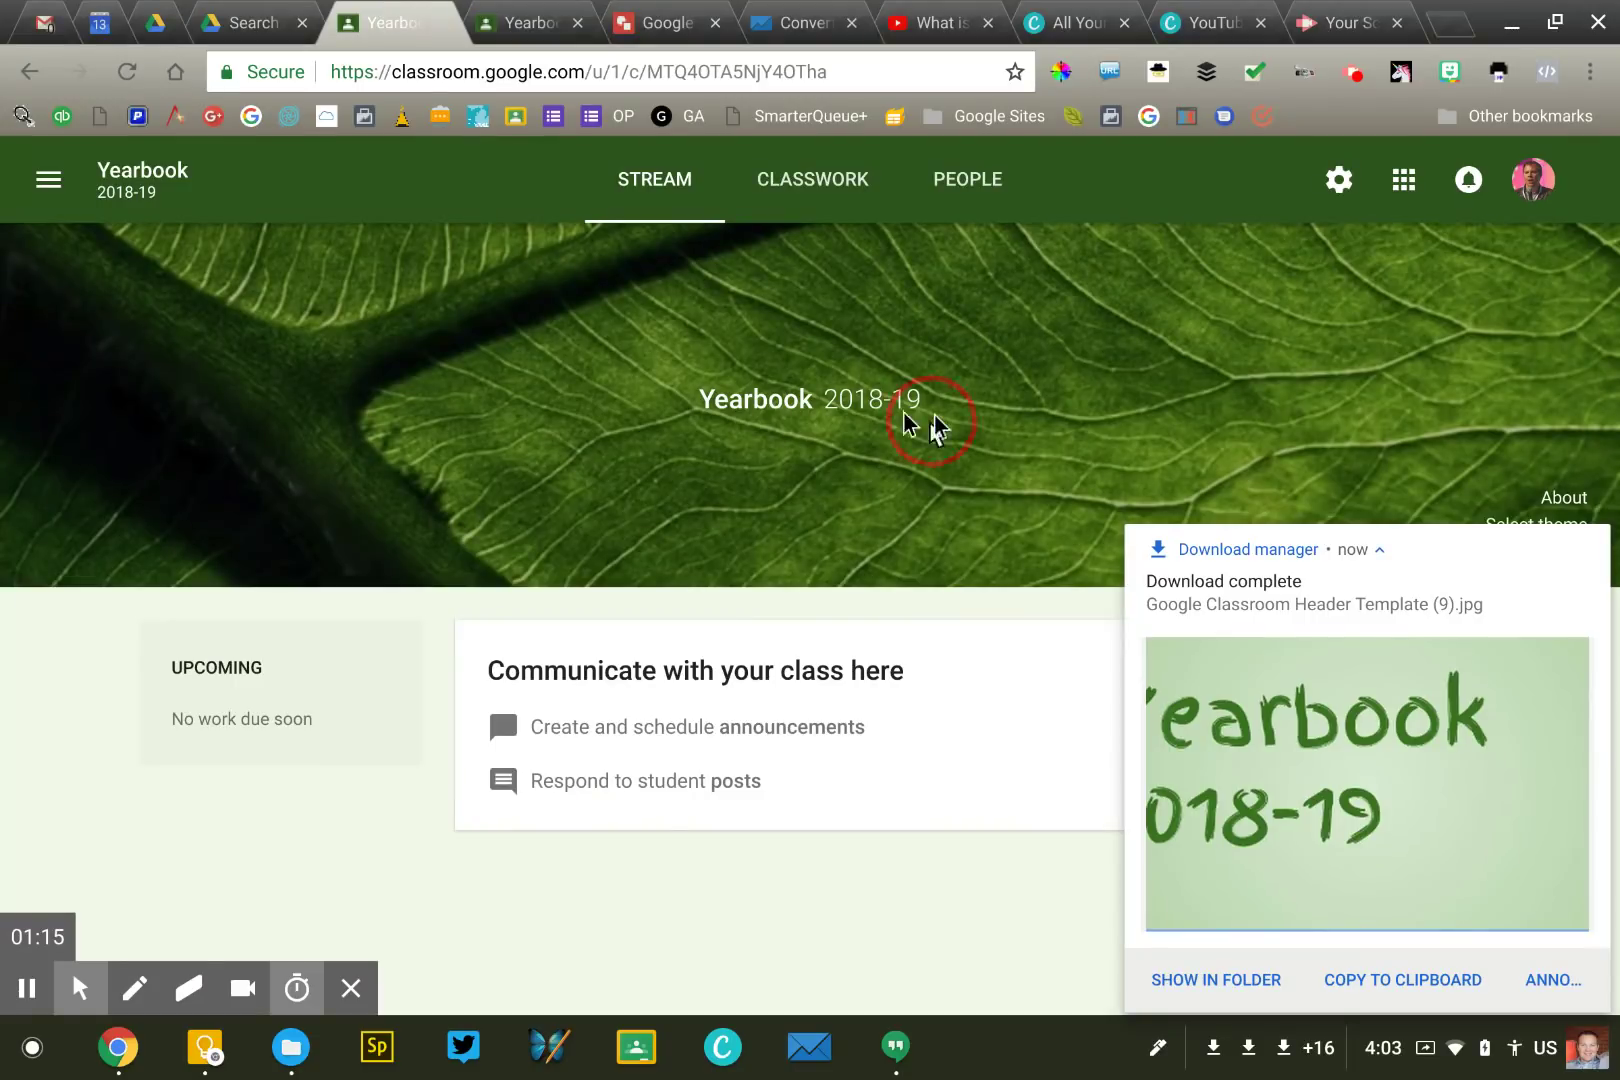
Upload Google Classroom Header Template (9).jpg from Downloads as a custom class photo.
{"action": "left_click", "coordinate": [1591, 548]}
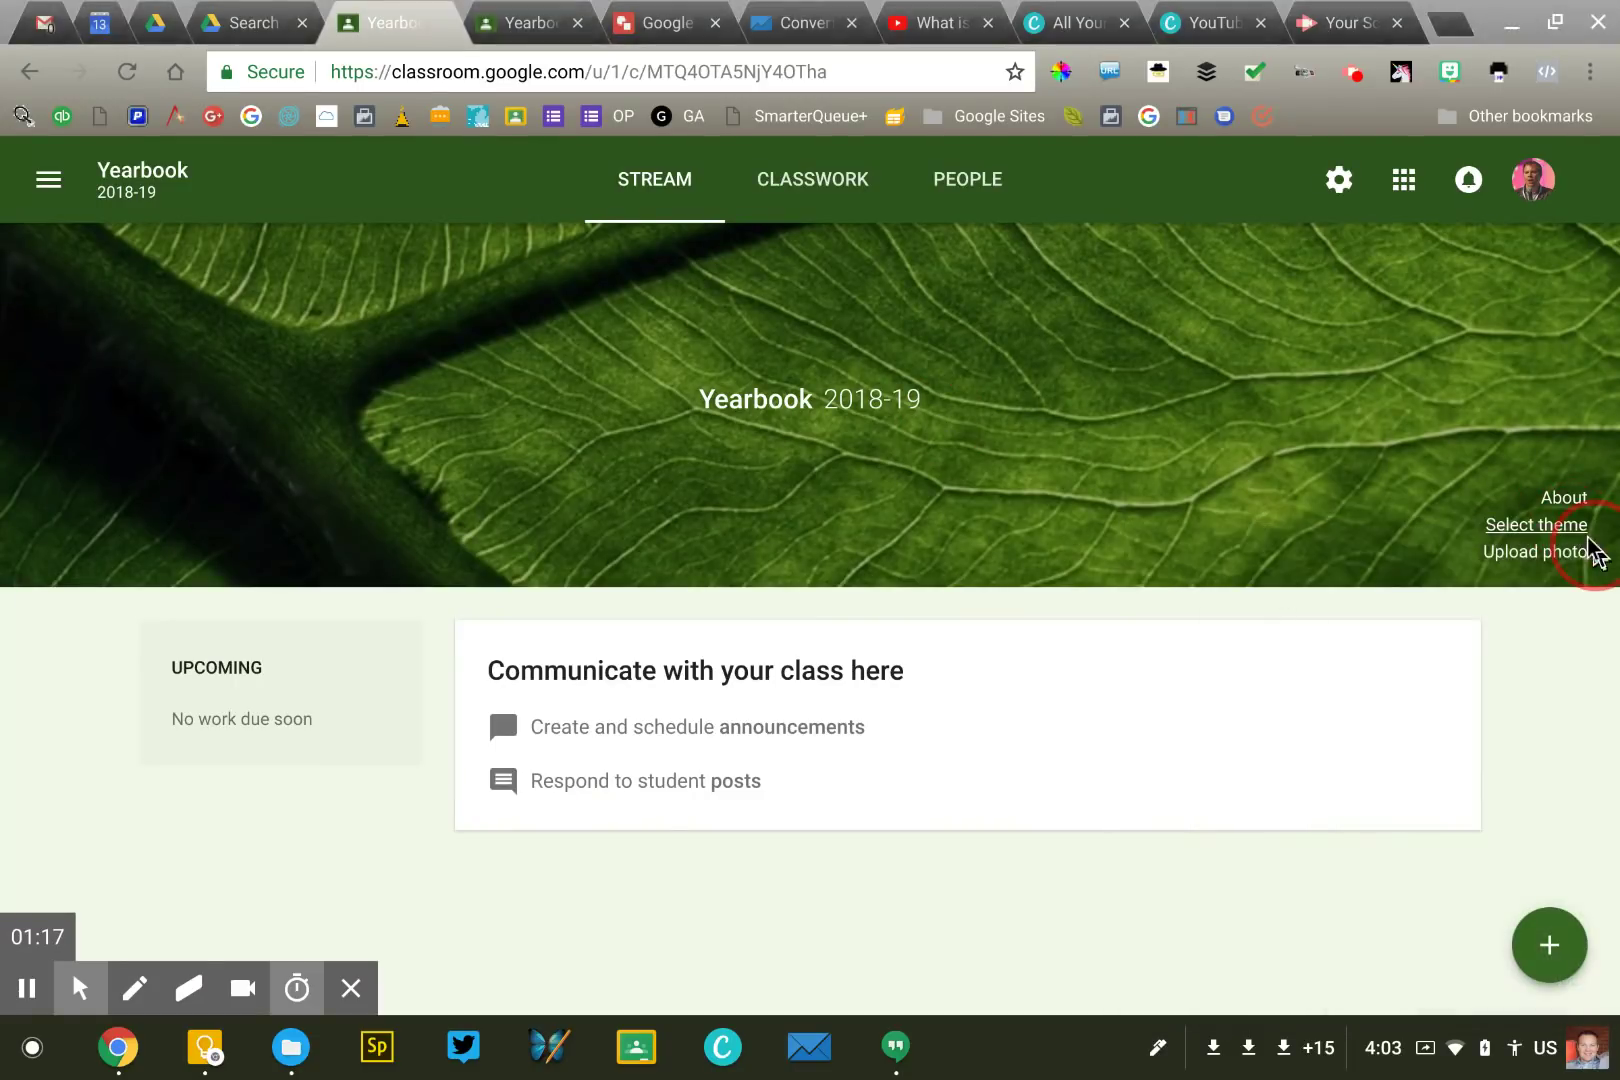
{"action": "left_click", "coordinate": [1548, 553]}
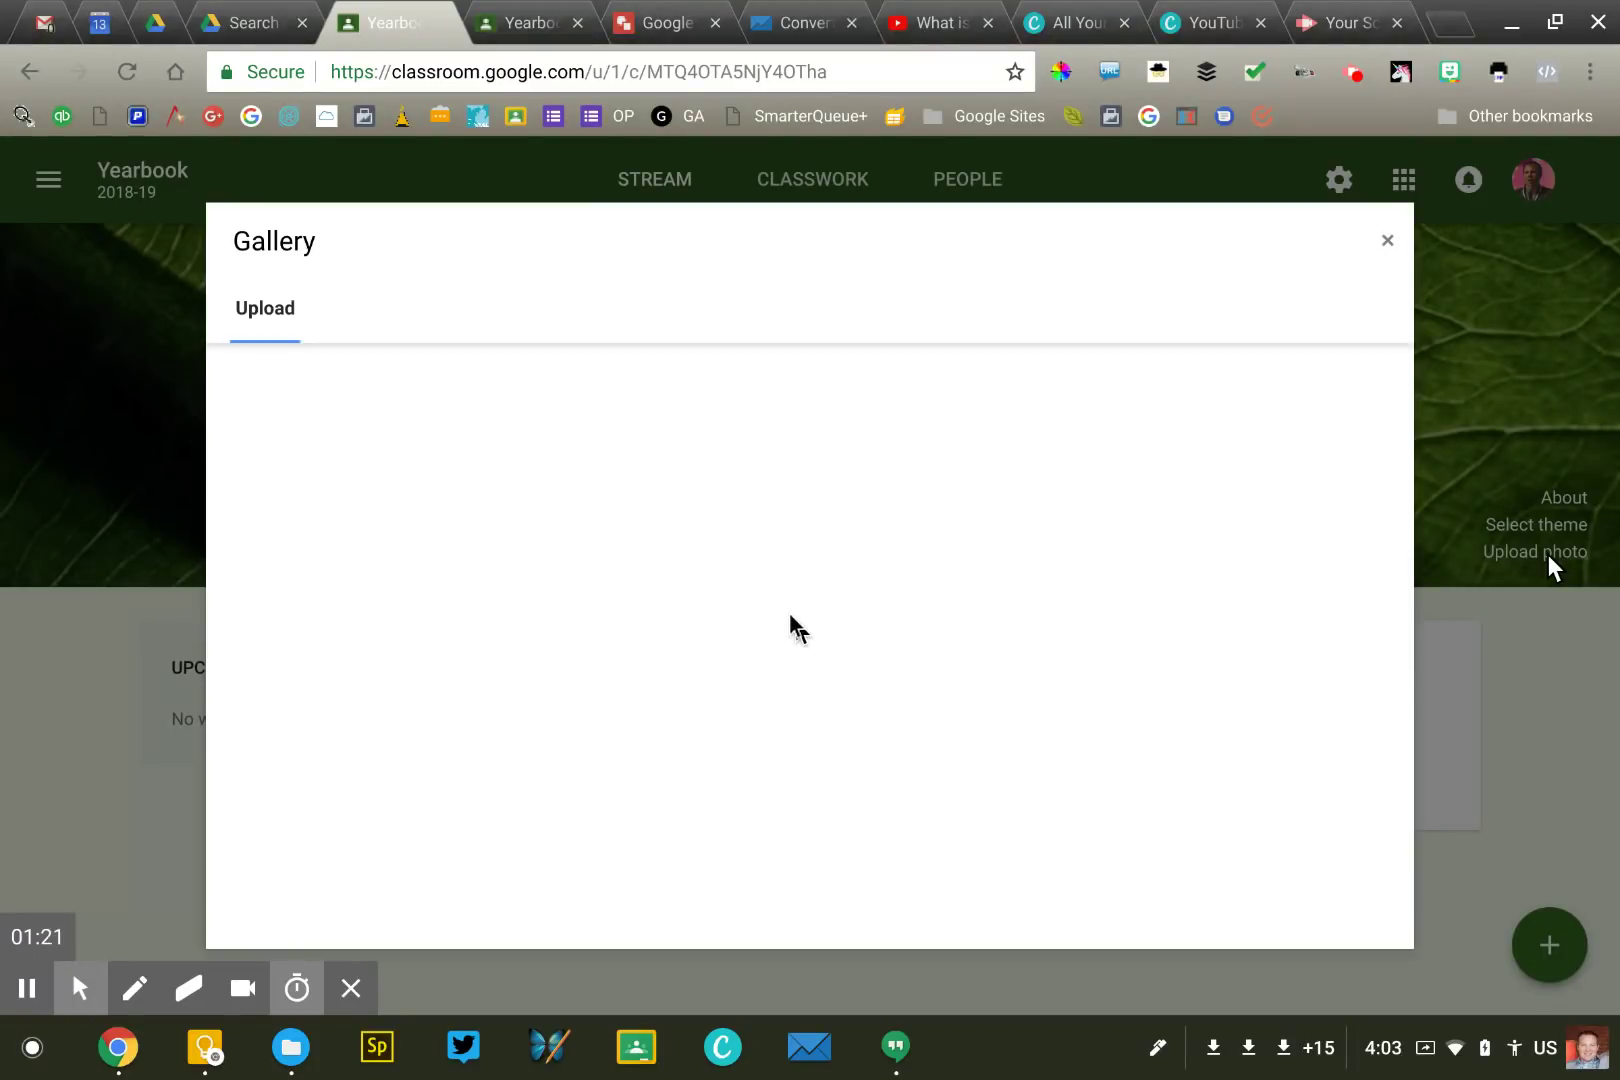
{"action": "left_click", "coordinate": [779, 725]}
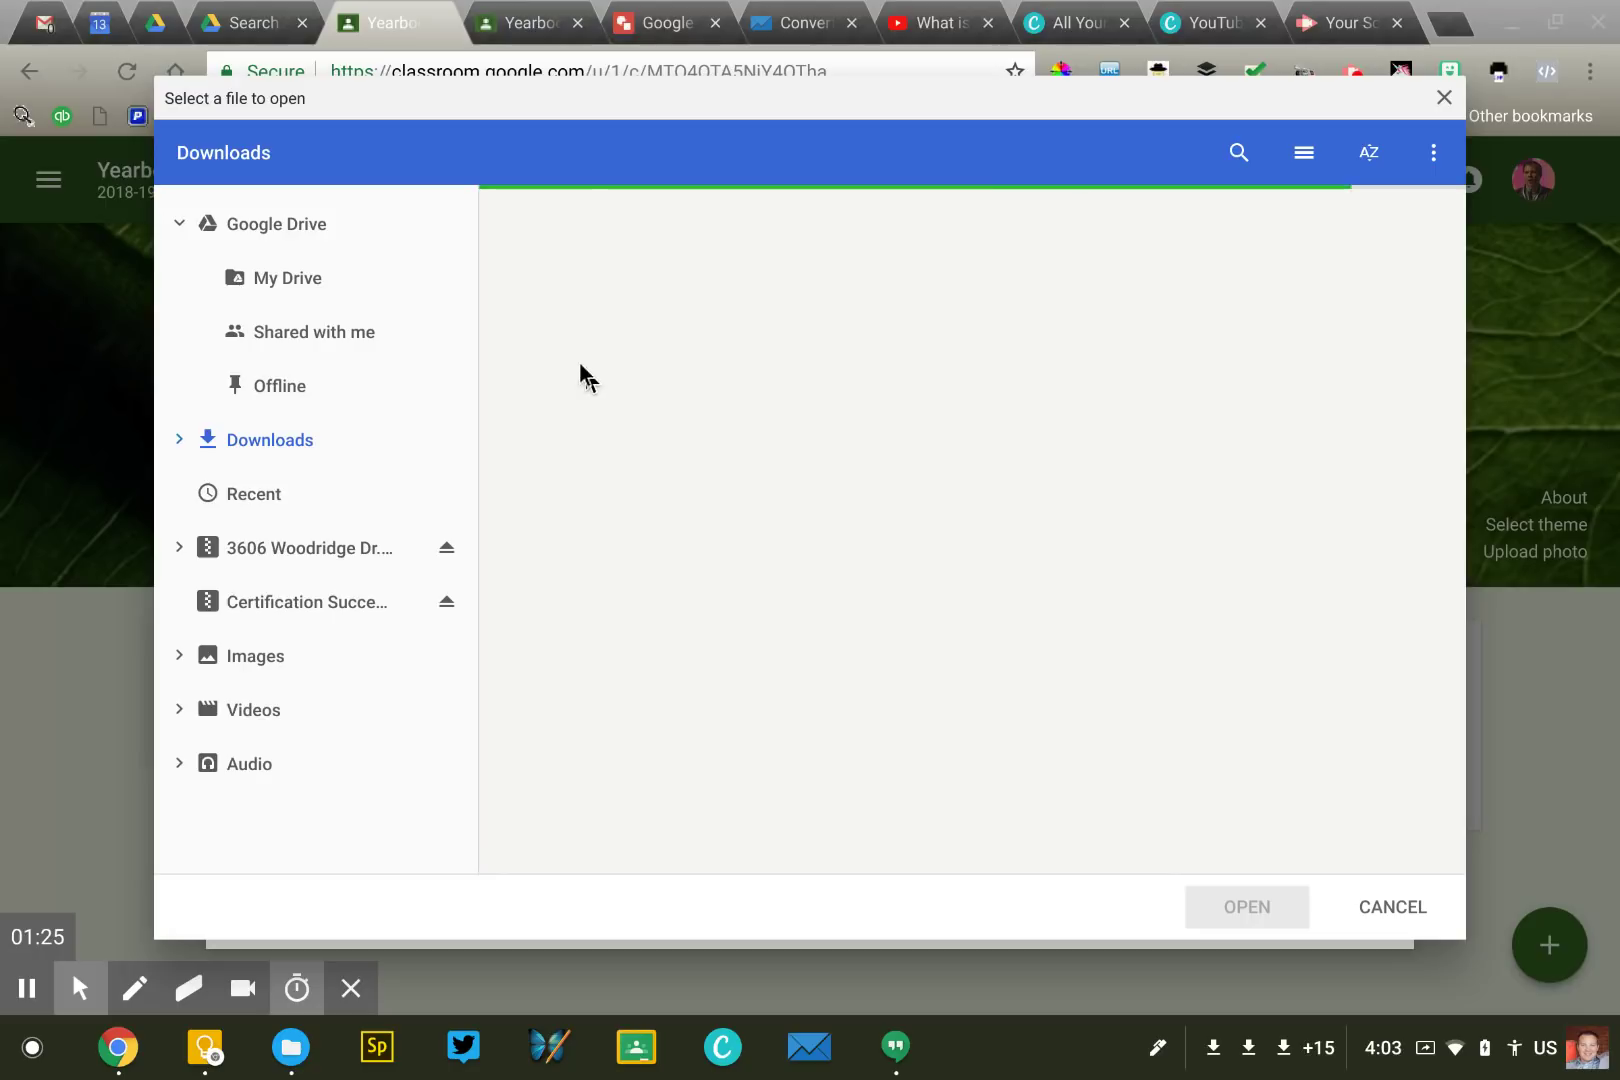
{"action": "left_click", "coordinate": [647, 387]}
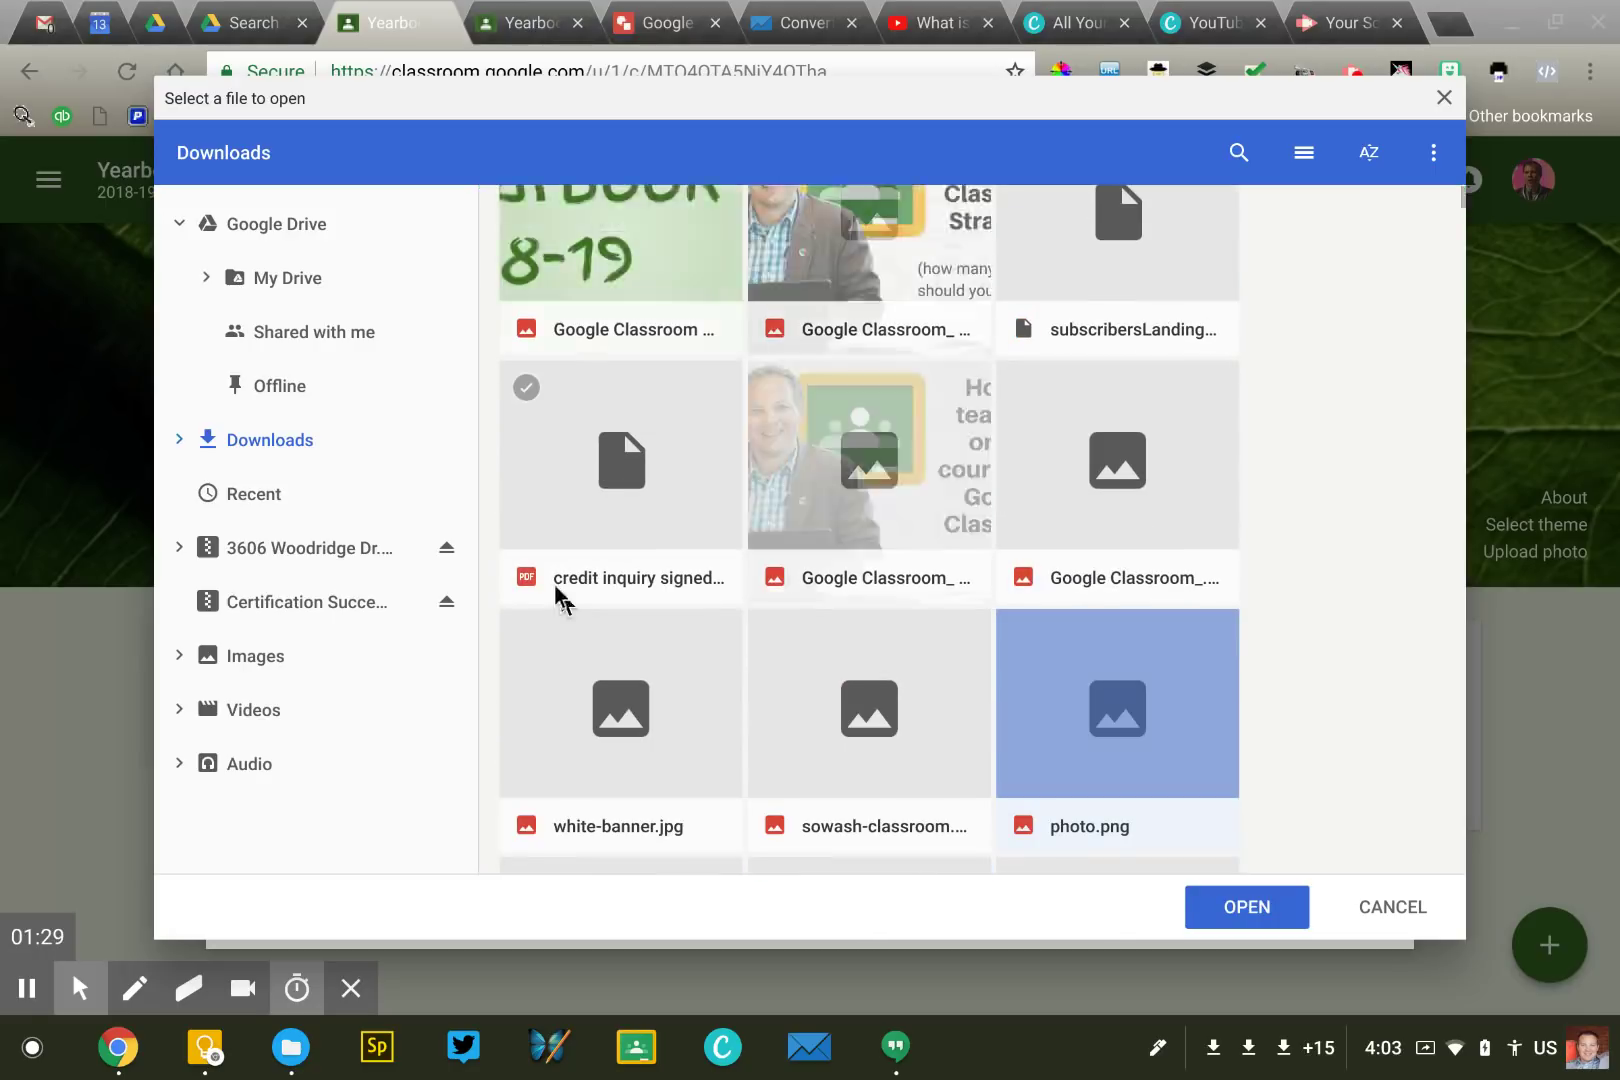
{"action": "double_click", "coordinate": [597, 400]}
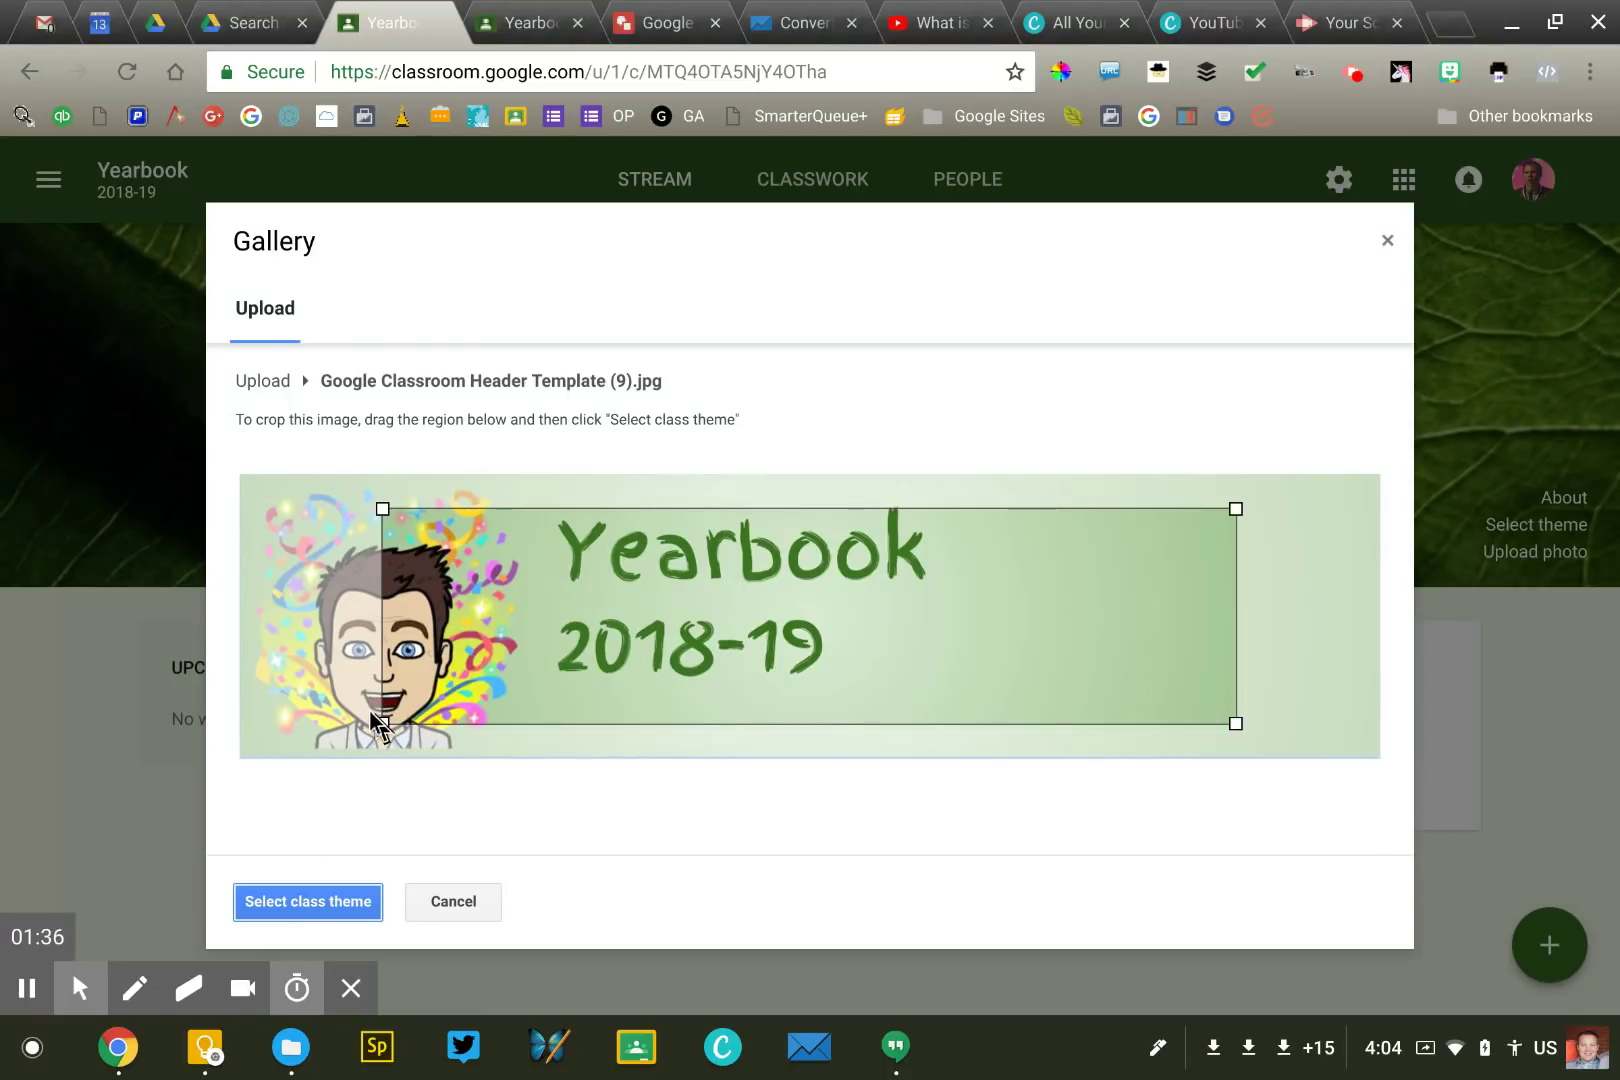
Stretch the crop to the header image's full edges and set it as the class theme.
{"action": "left_click_drag", "start_coordinate": [372, 716], "coordinate": [213, 792]}
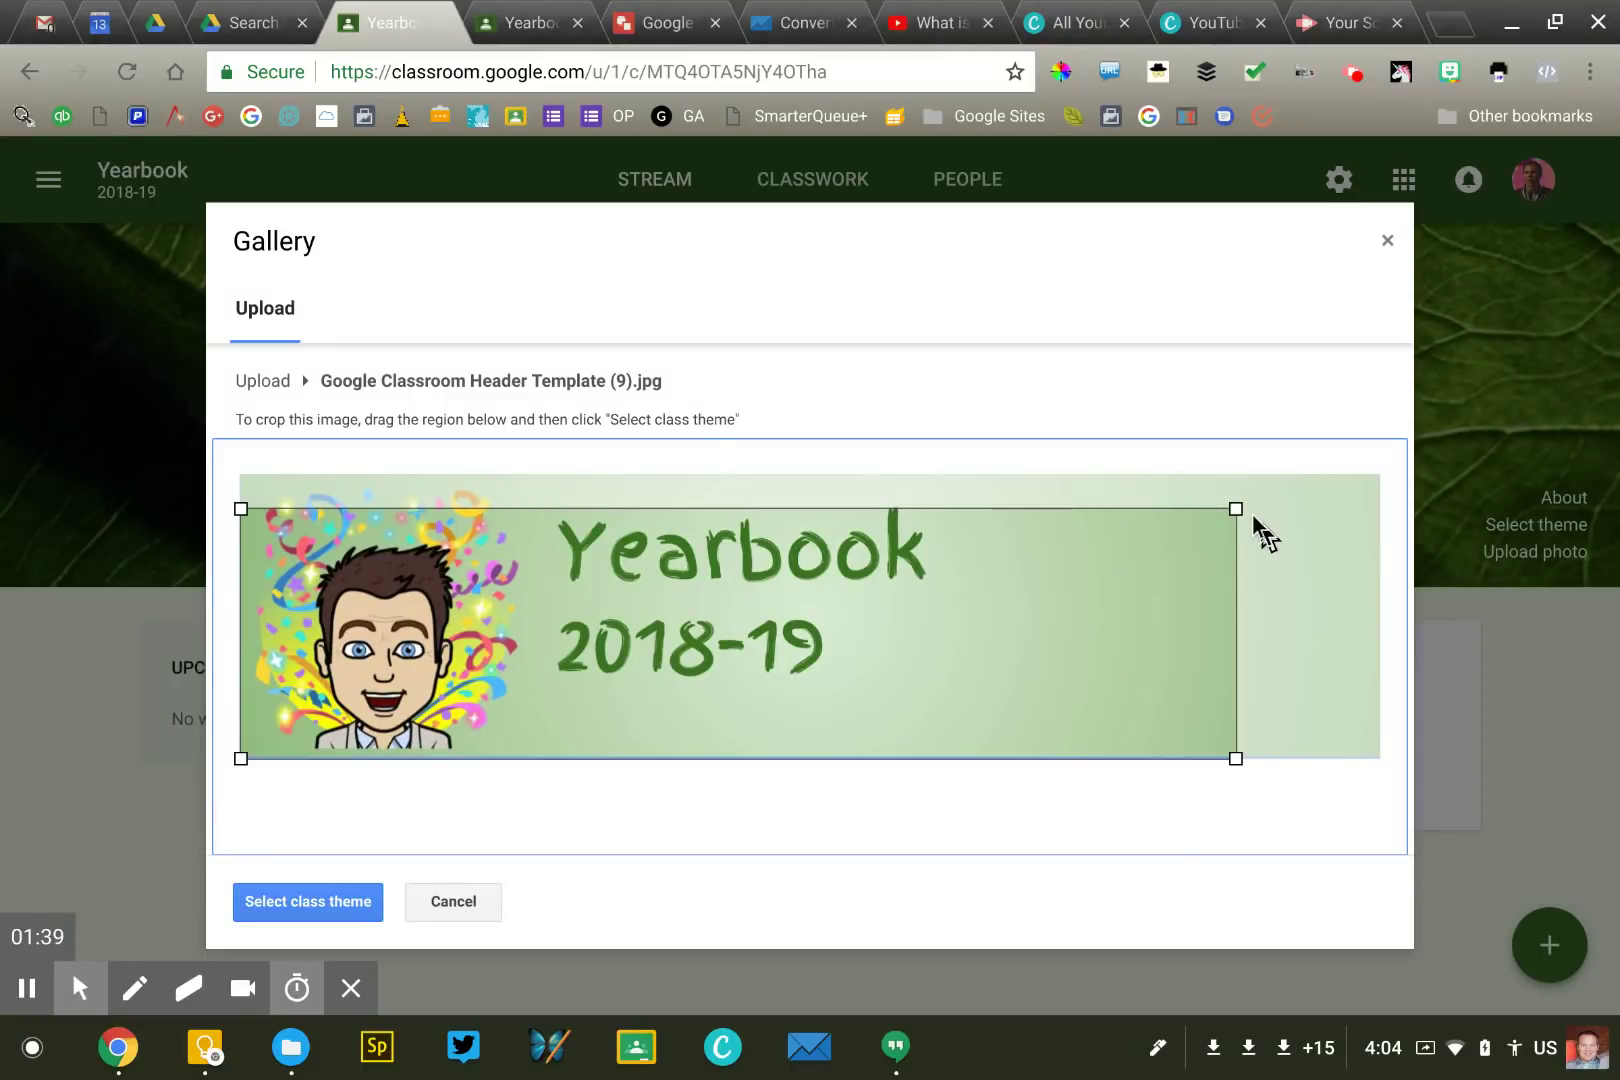
{"action": "left_click_drag", "start_coordinate": [1235, 508], "coordinate": [1349, 390]}
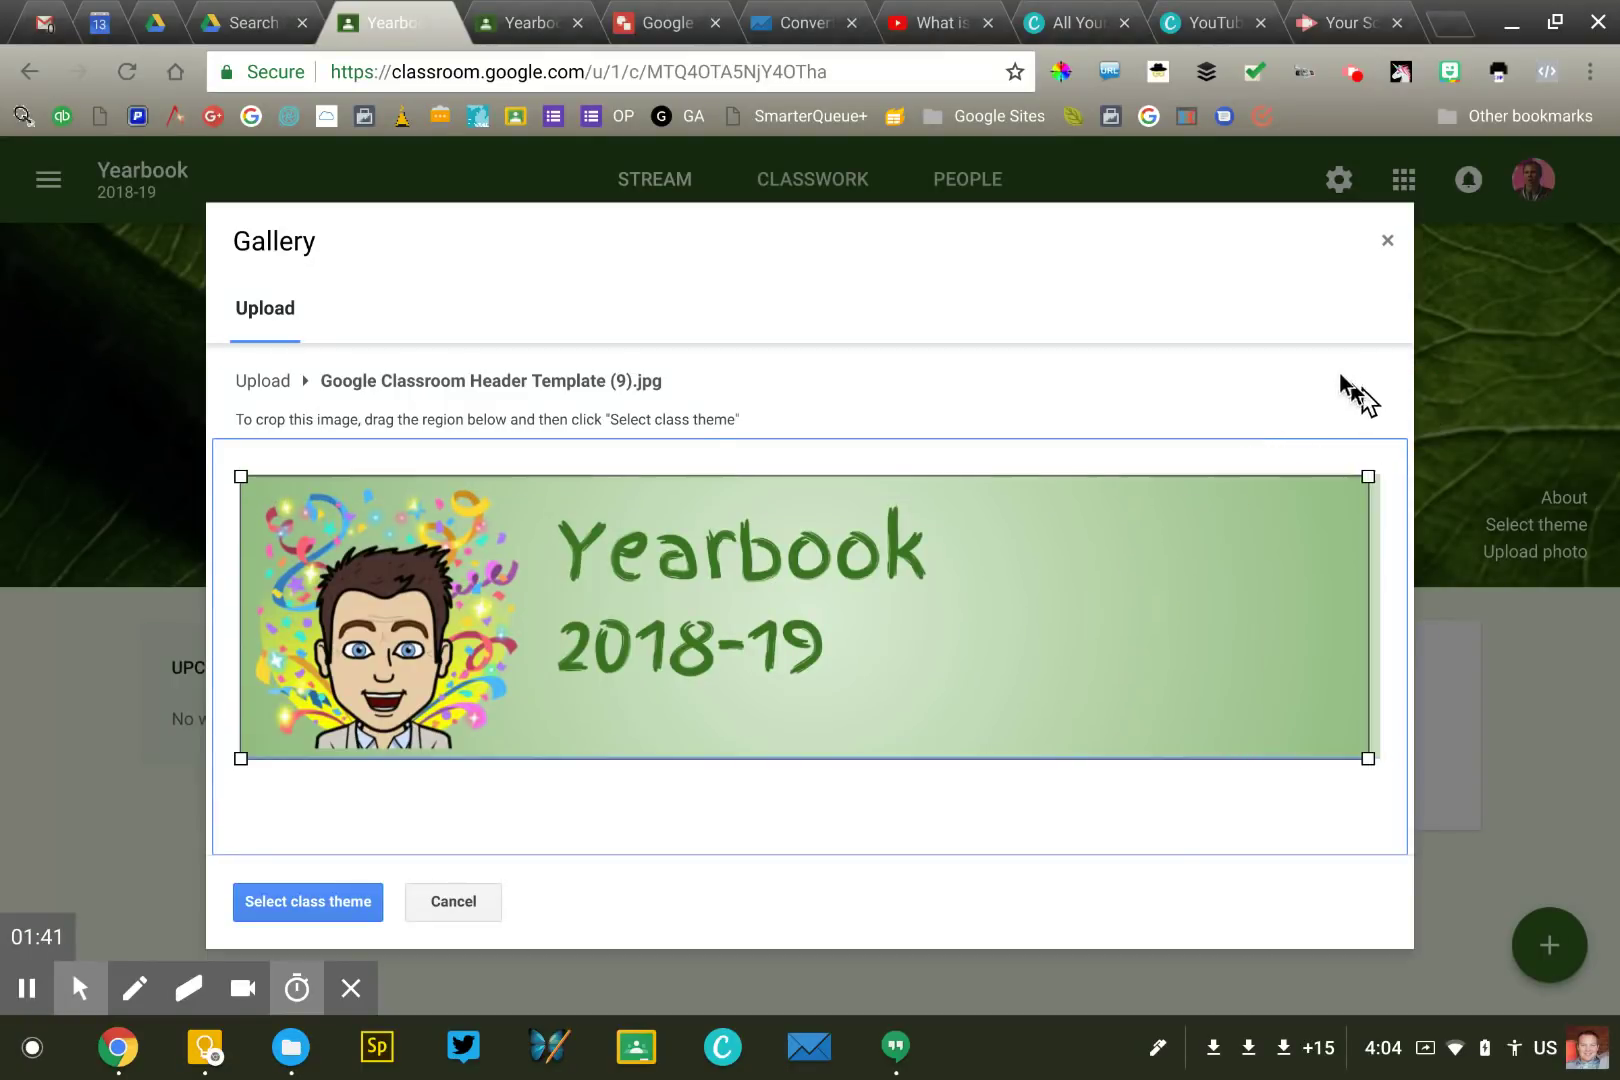
{"action": "left_click_drag", "start_coordinate": [1354, 483], "coordinate": [1378, 437]}
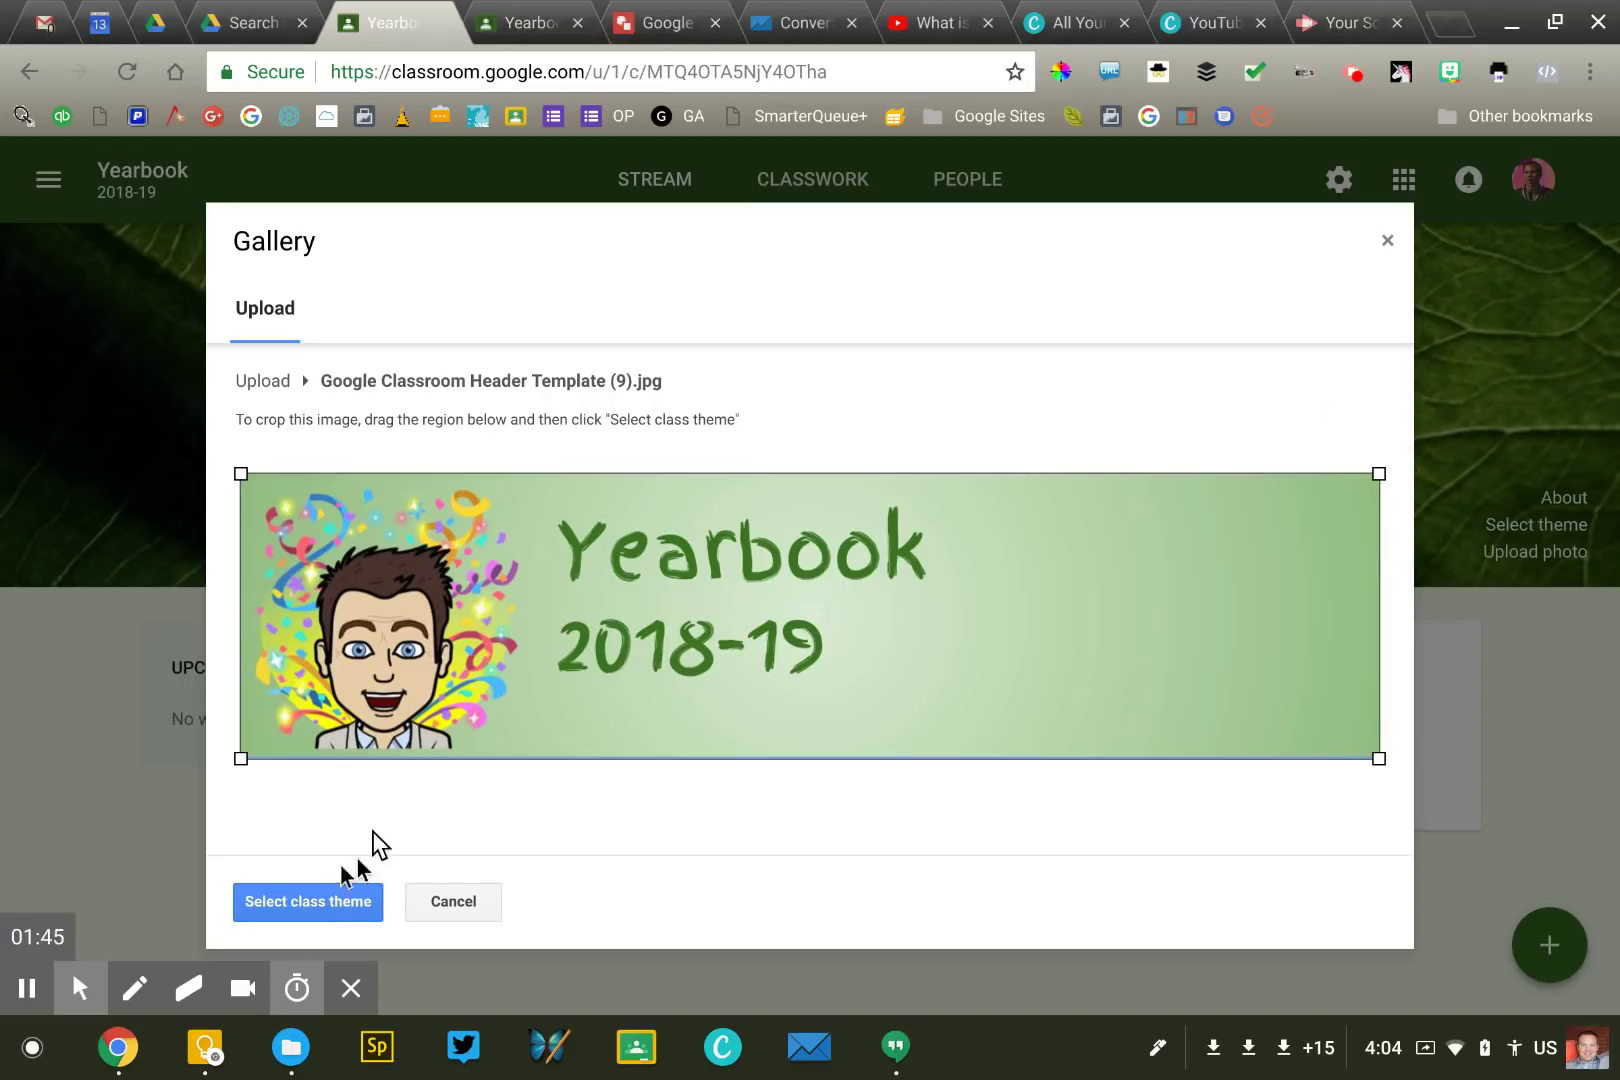
{"action": "left_click", "coordinate": [333, 903]}
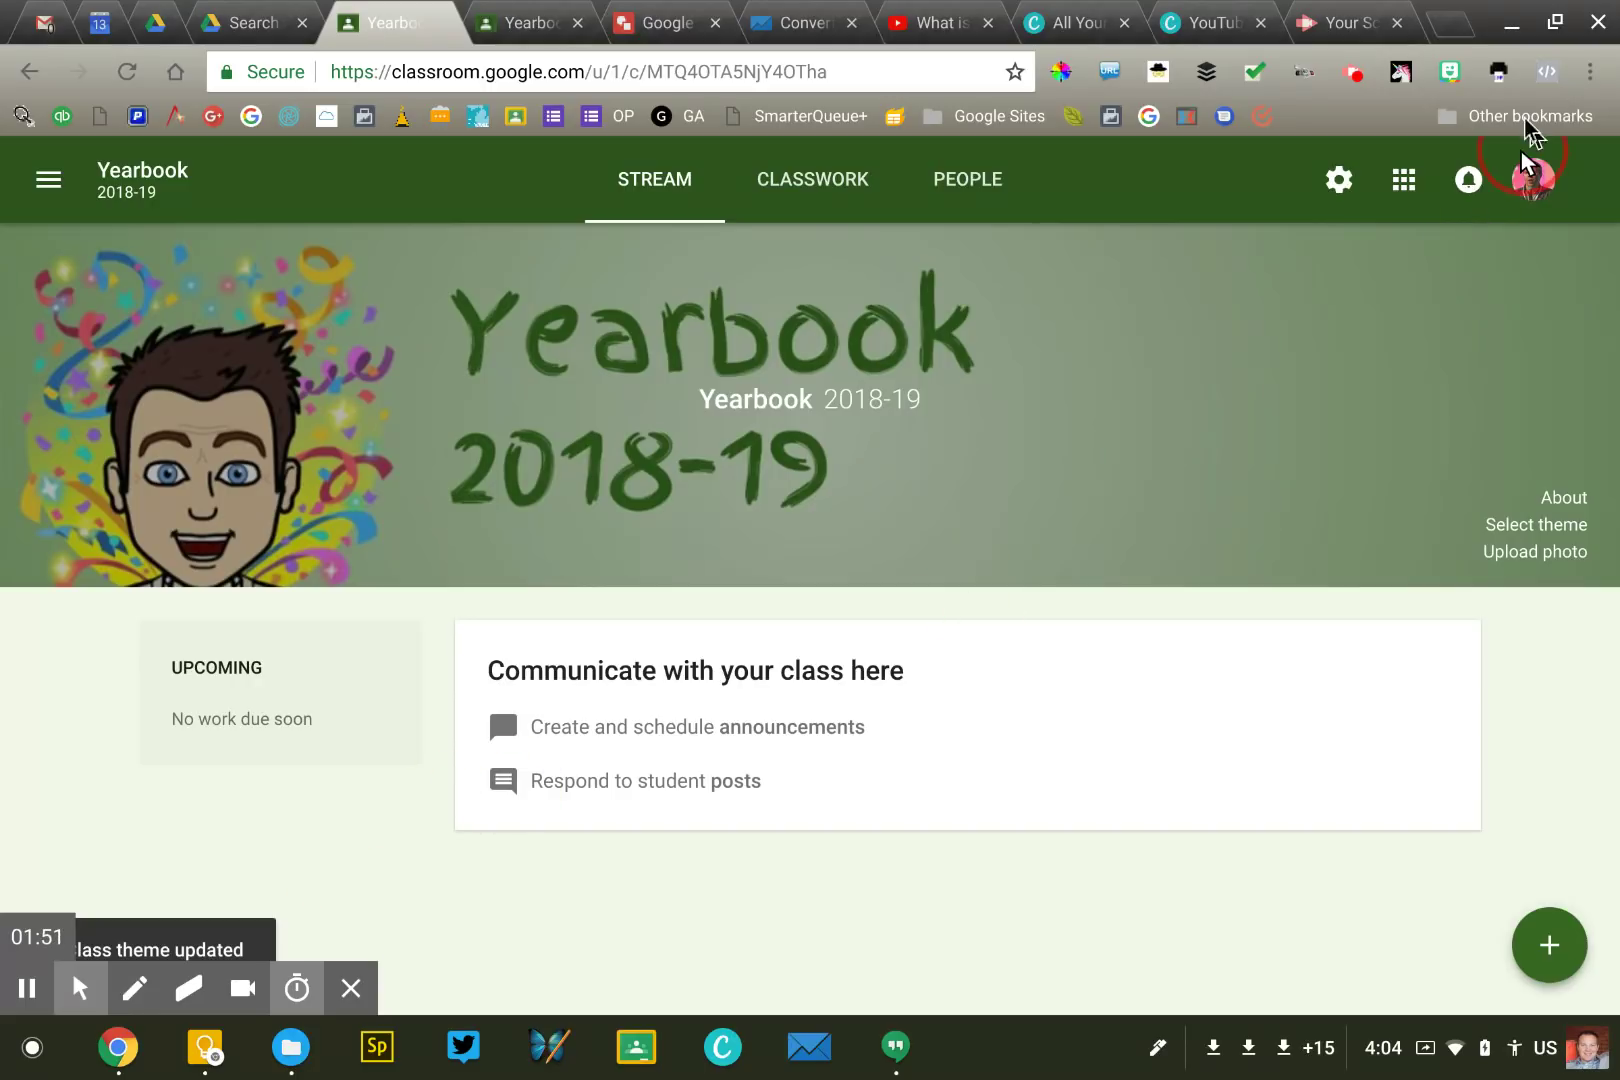
{"action": "left_click", "coordinate": [1552, 22]}
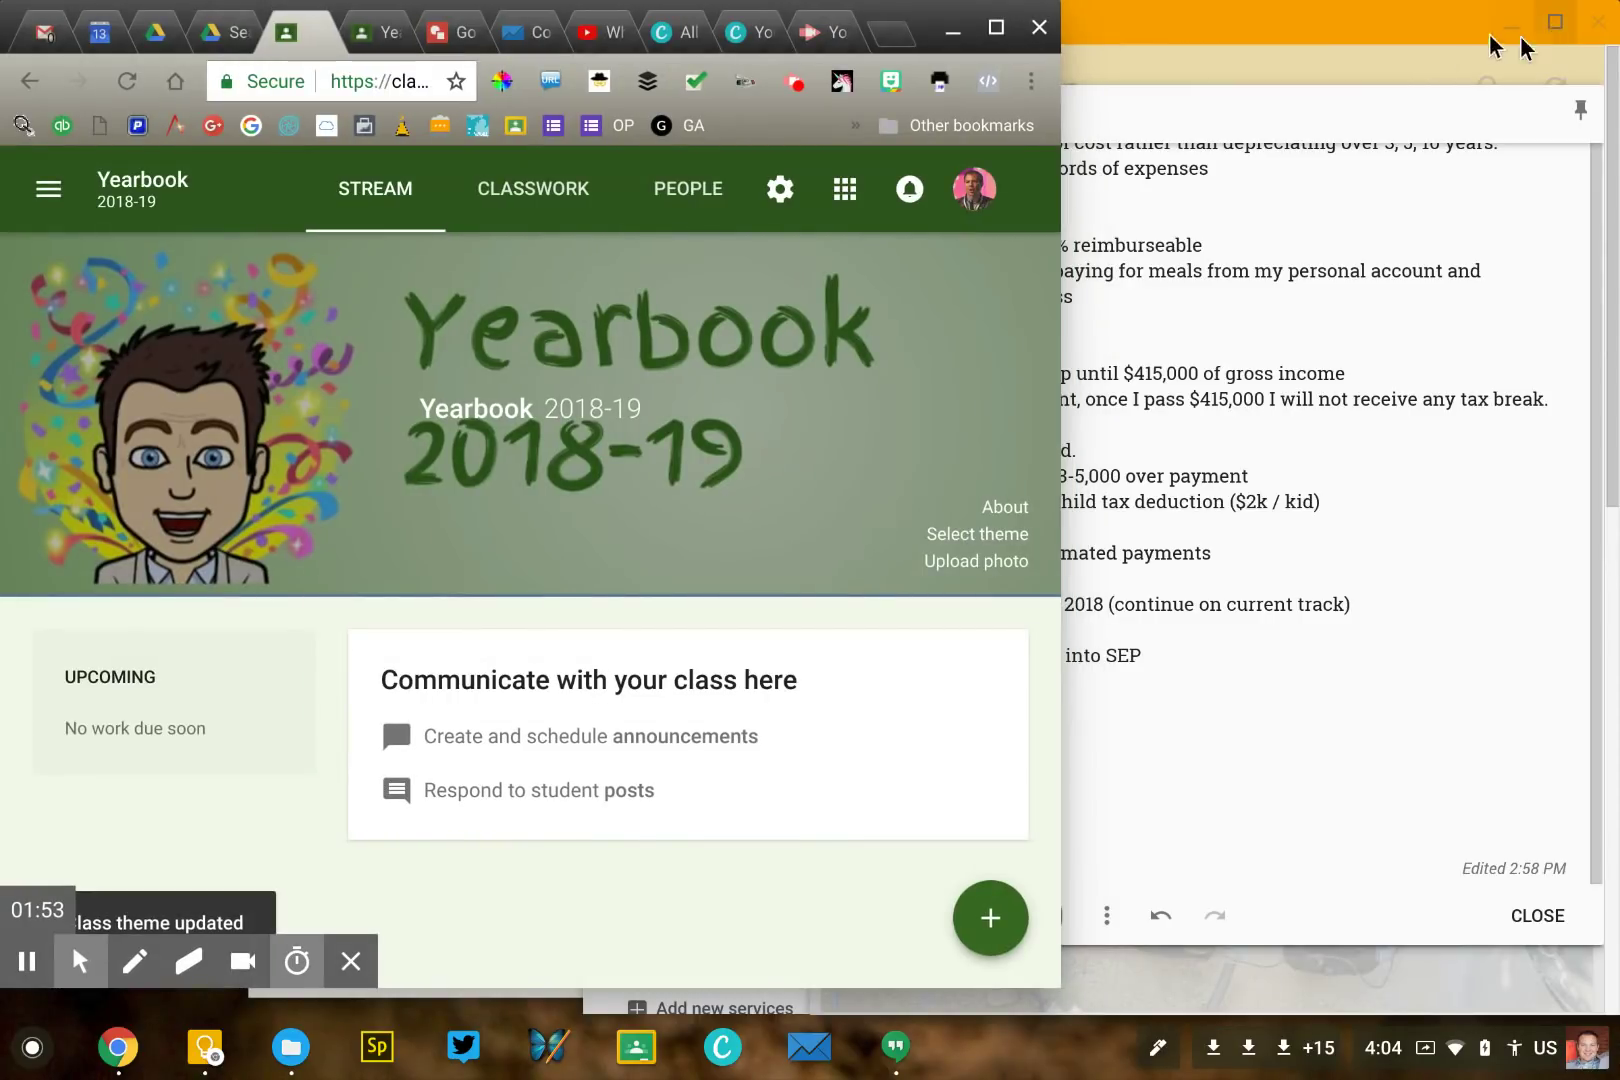
{"action": "left_click", "coordinate": [996, 28]}
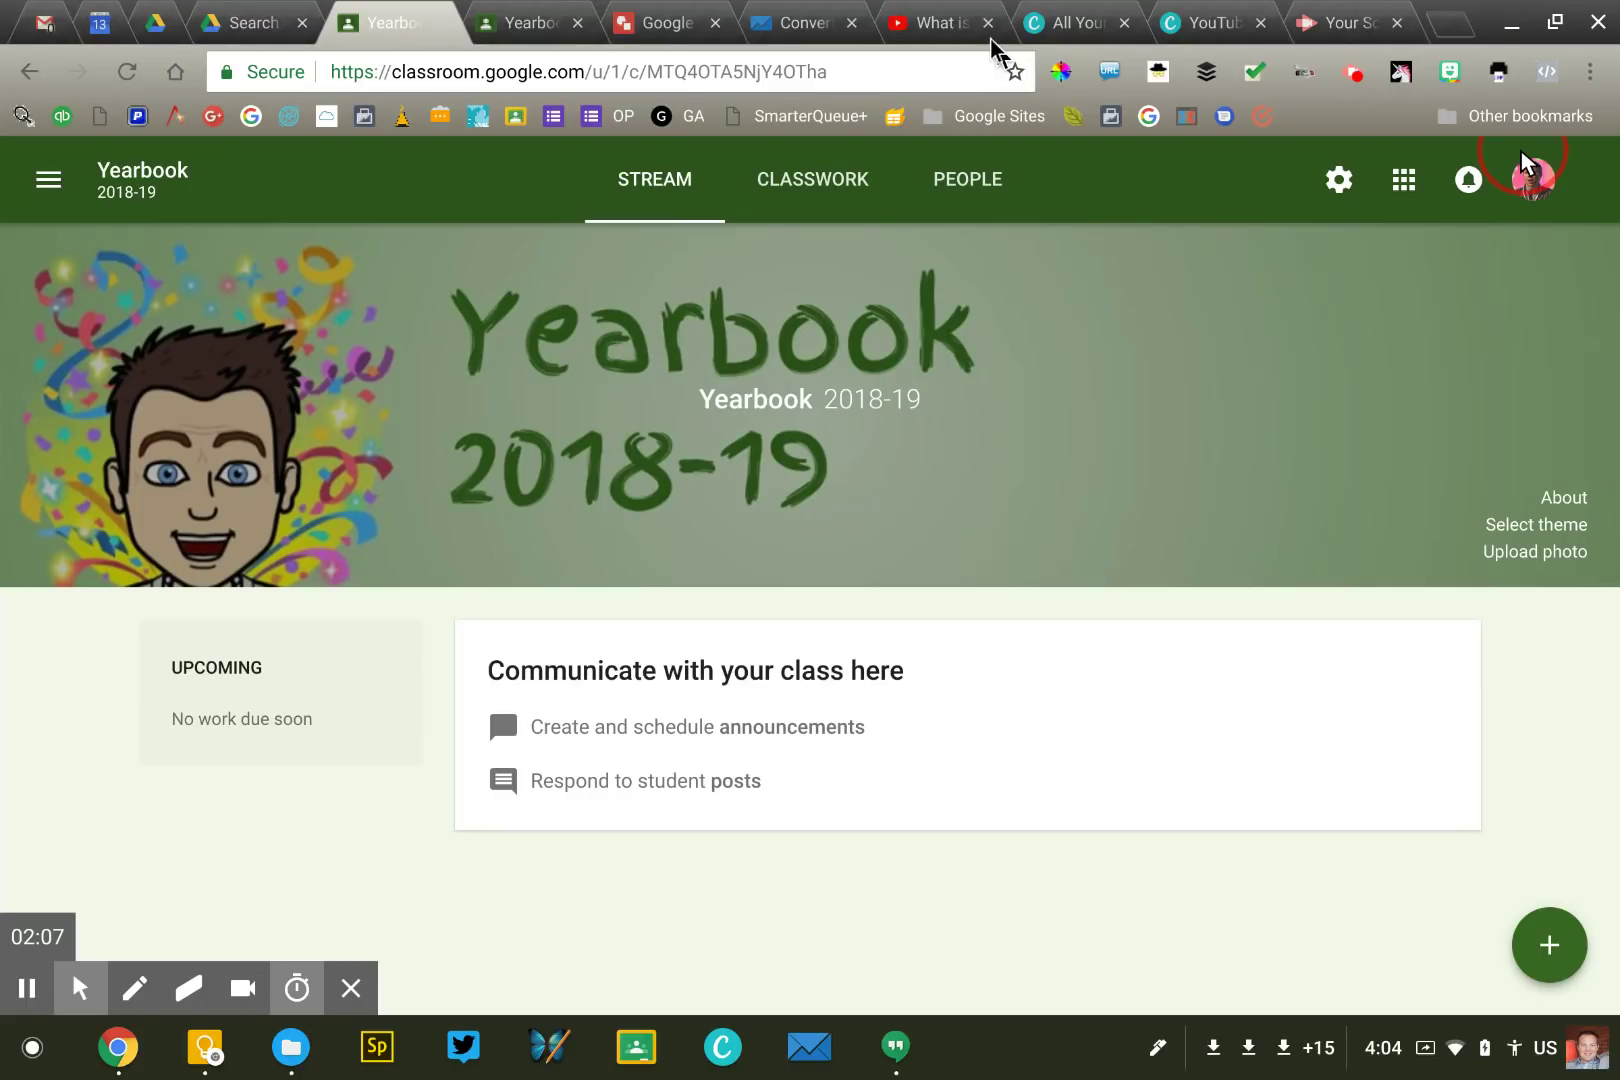
{"action": "key", "text": "alt+p"}
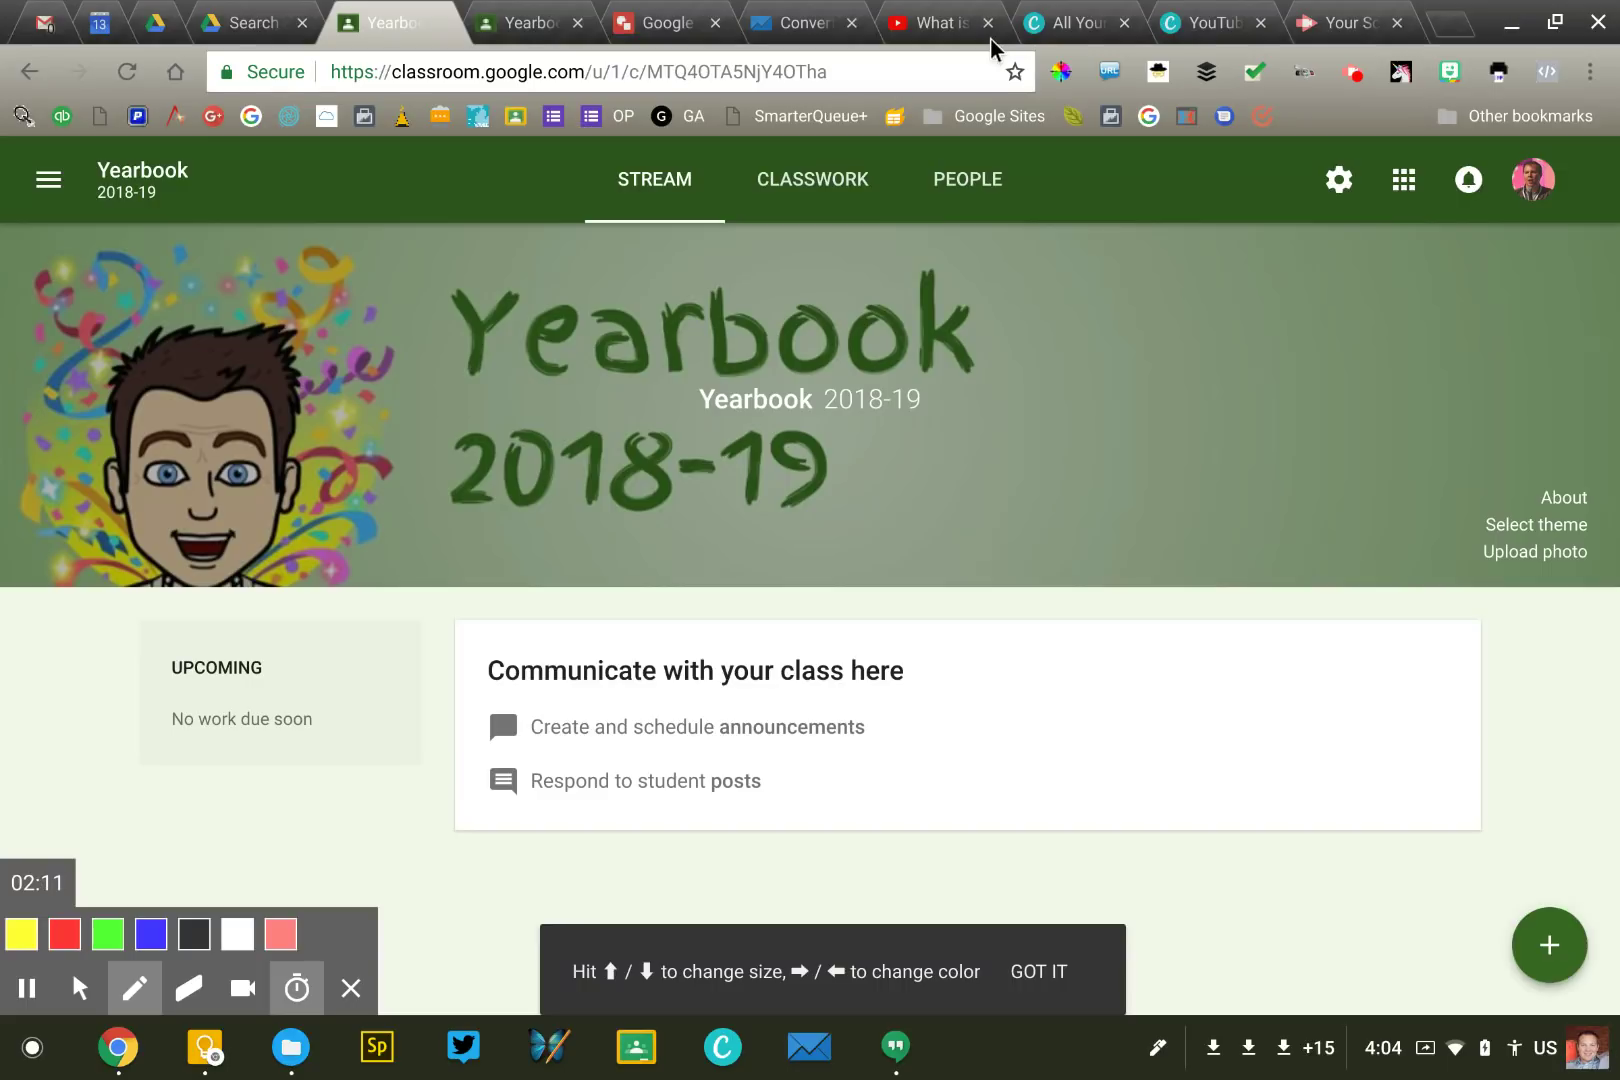
{"action": "mouse_move", "coordinate": [1350, 148]}
{"action": "left_mouse_down"}
{"action": "mouse_move", "coordinate": [1345, 228]}
{"action": "mouse_move", "coordinate": [1300, 150]}
{"action": "left_mouse_up"}
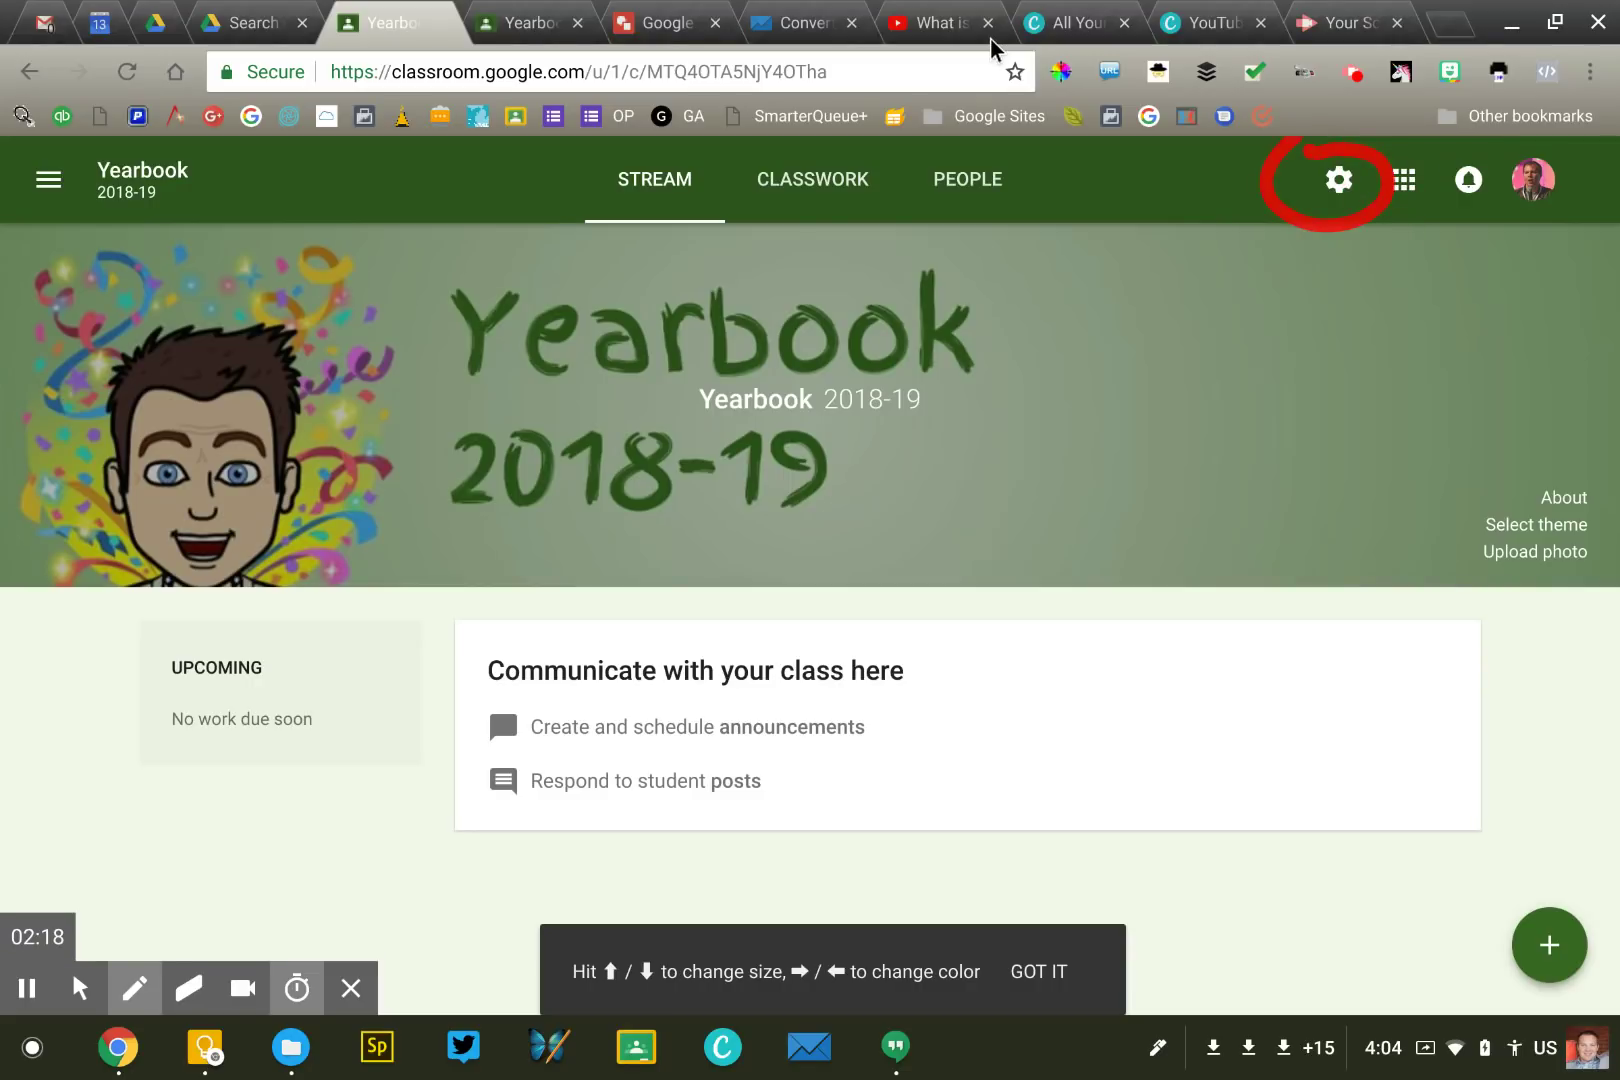
Bring up Class settings for Yearbook 2018-19.
{"action": "key", "text": "alt+e"}
{"action": "key", "text": "alt+z"}
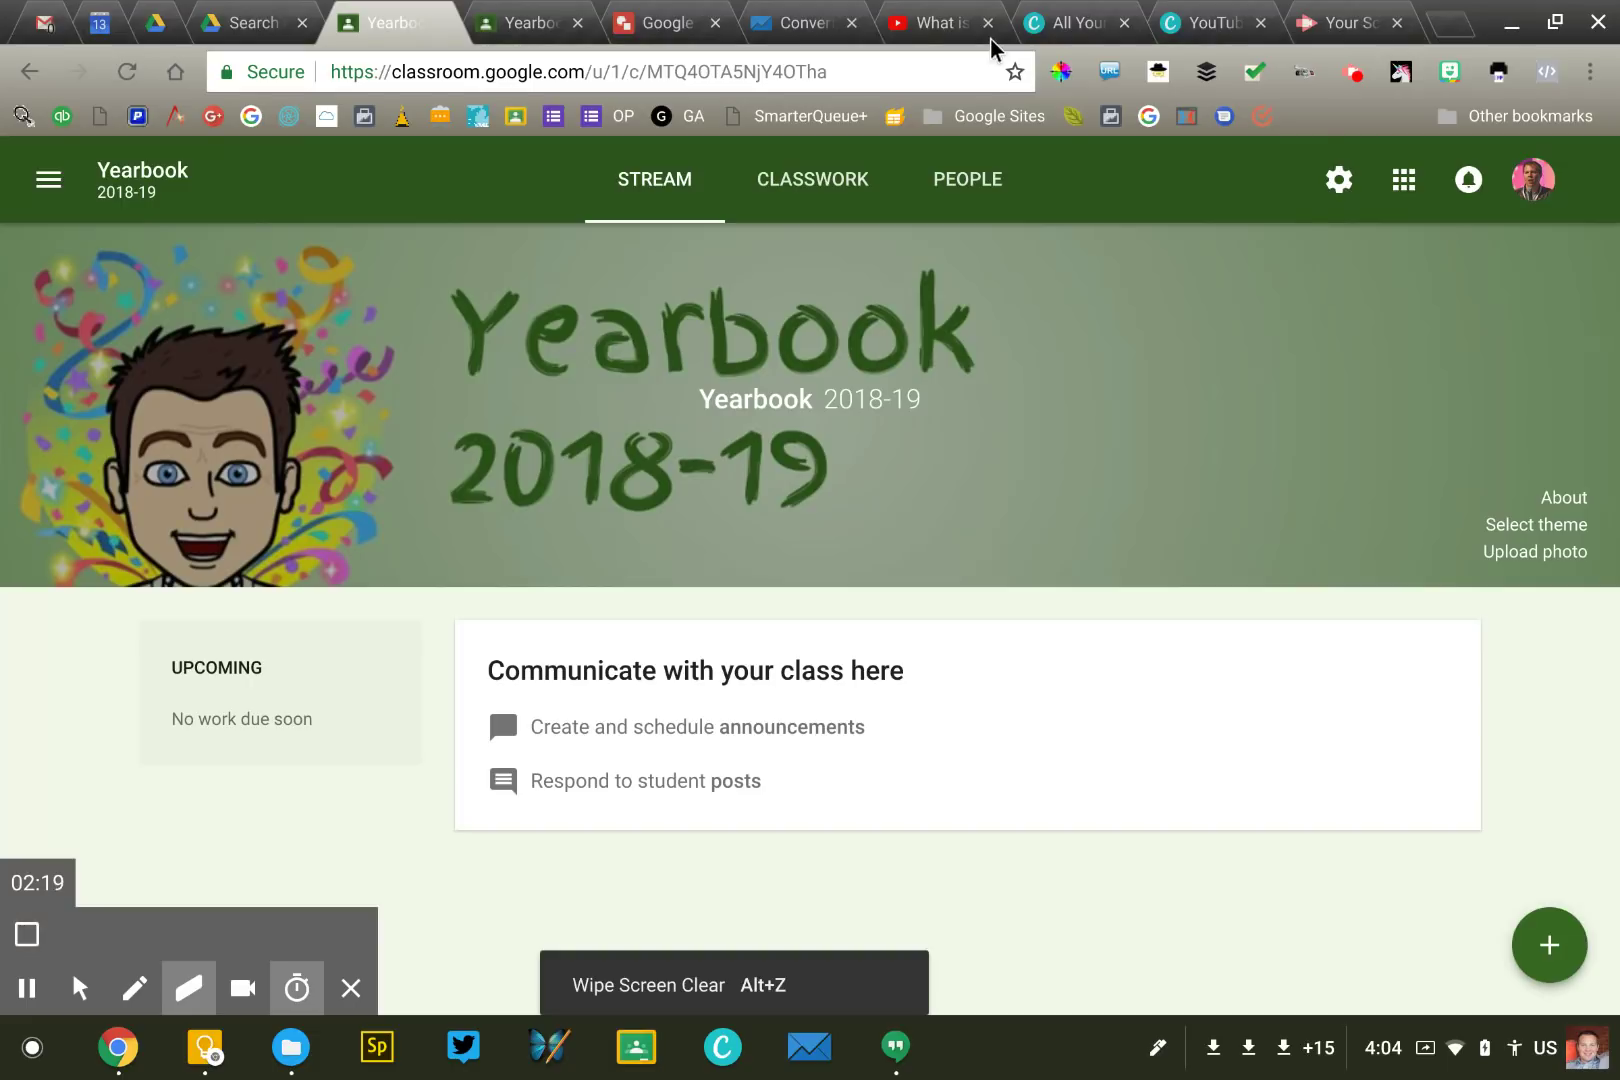
{"action": "key", "text": "alt+m"}
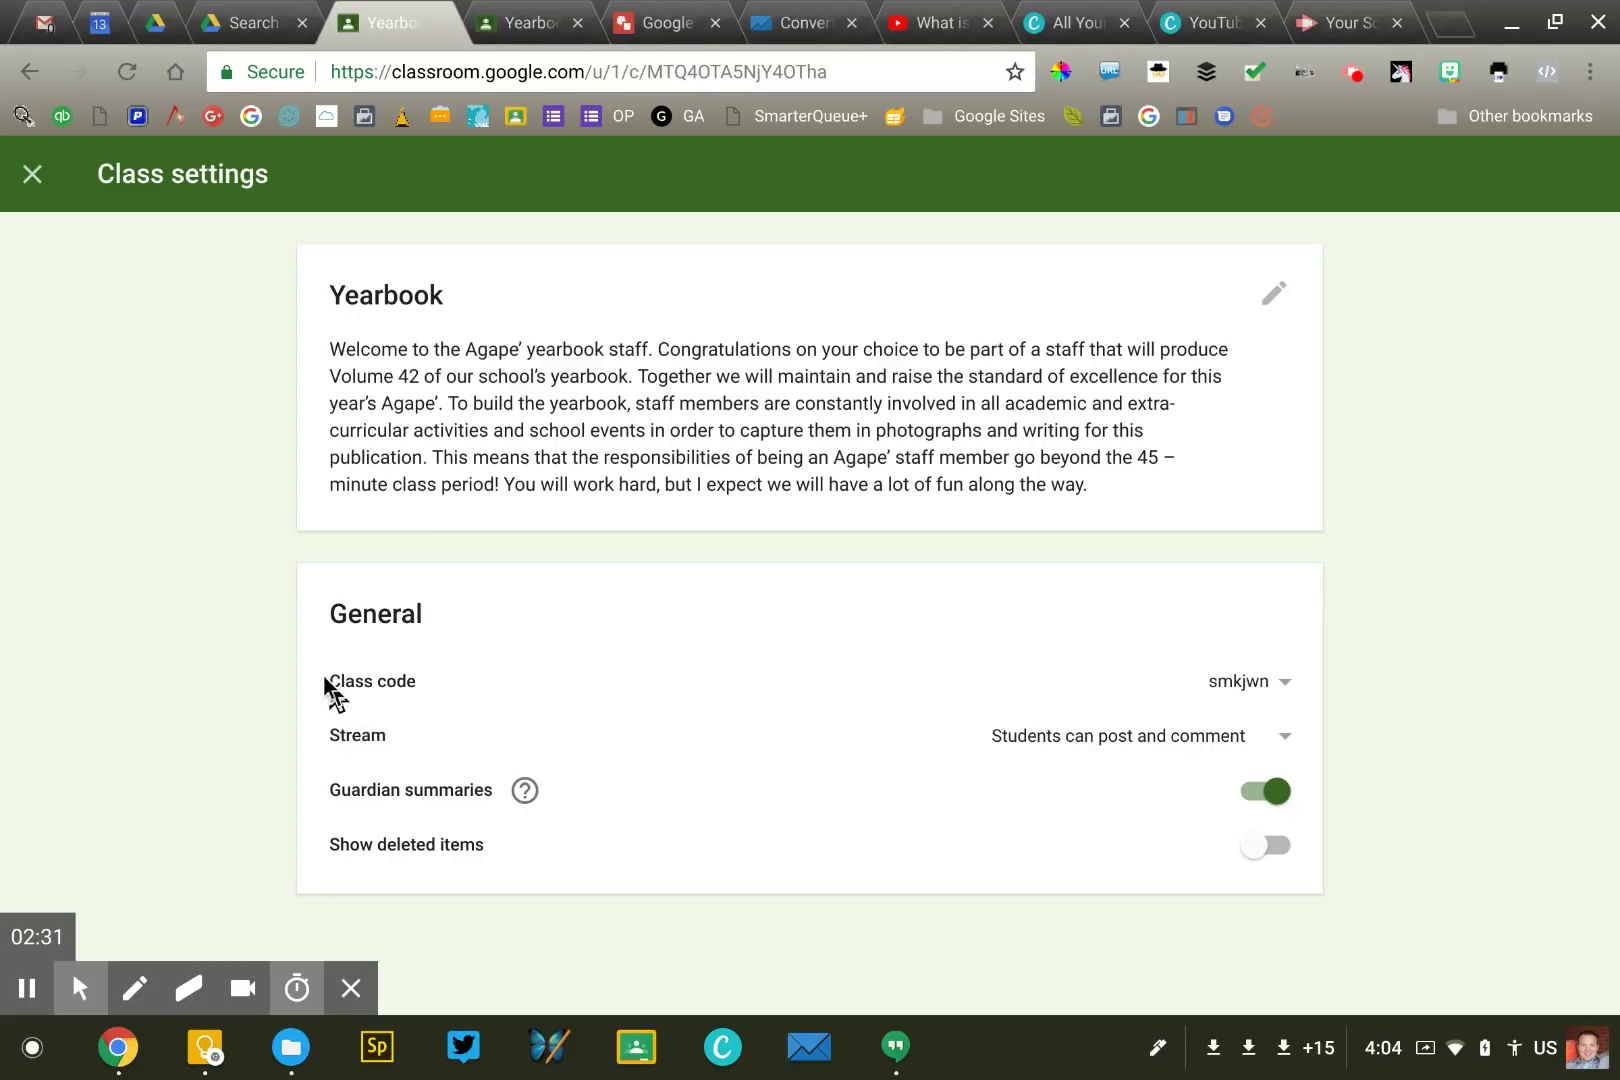
{"action": "key", "text": "alt+p"}
{"action": "mouse_move", "coordinate": [323, 675]}
{"action": "left_mouse_down"}
{"action": "mouse_move", "coordinate": [405, 710]}
{"action": "mouse_move", "coordinate": [344, 666]}
{"action": "left_mouse_up"}
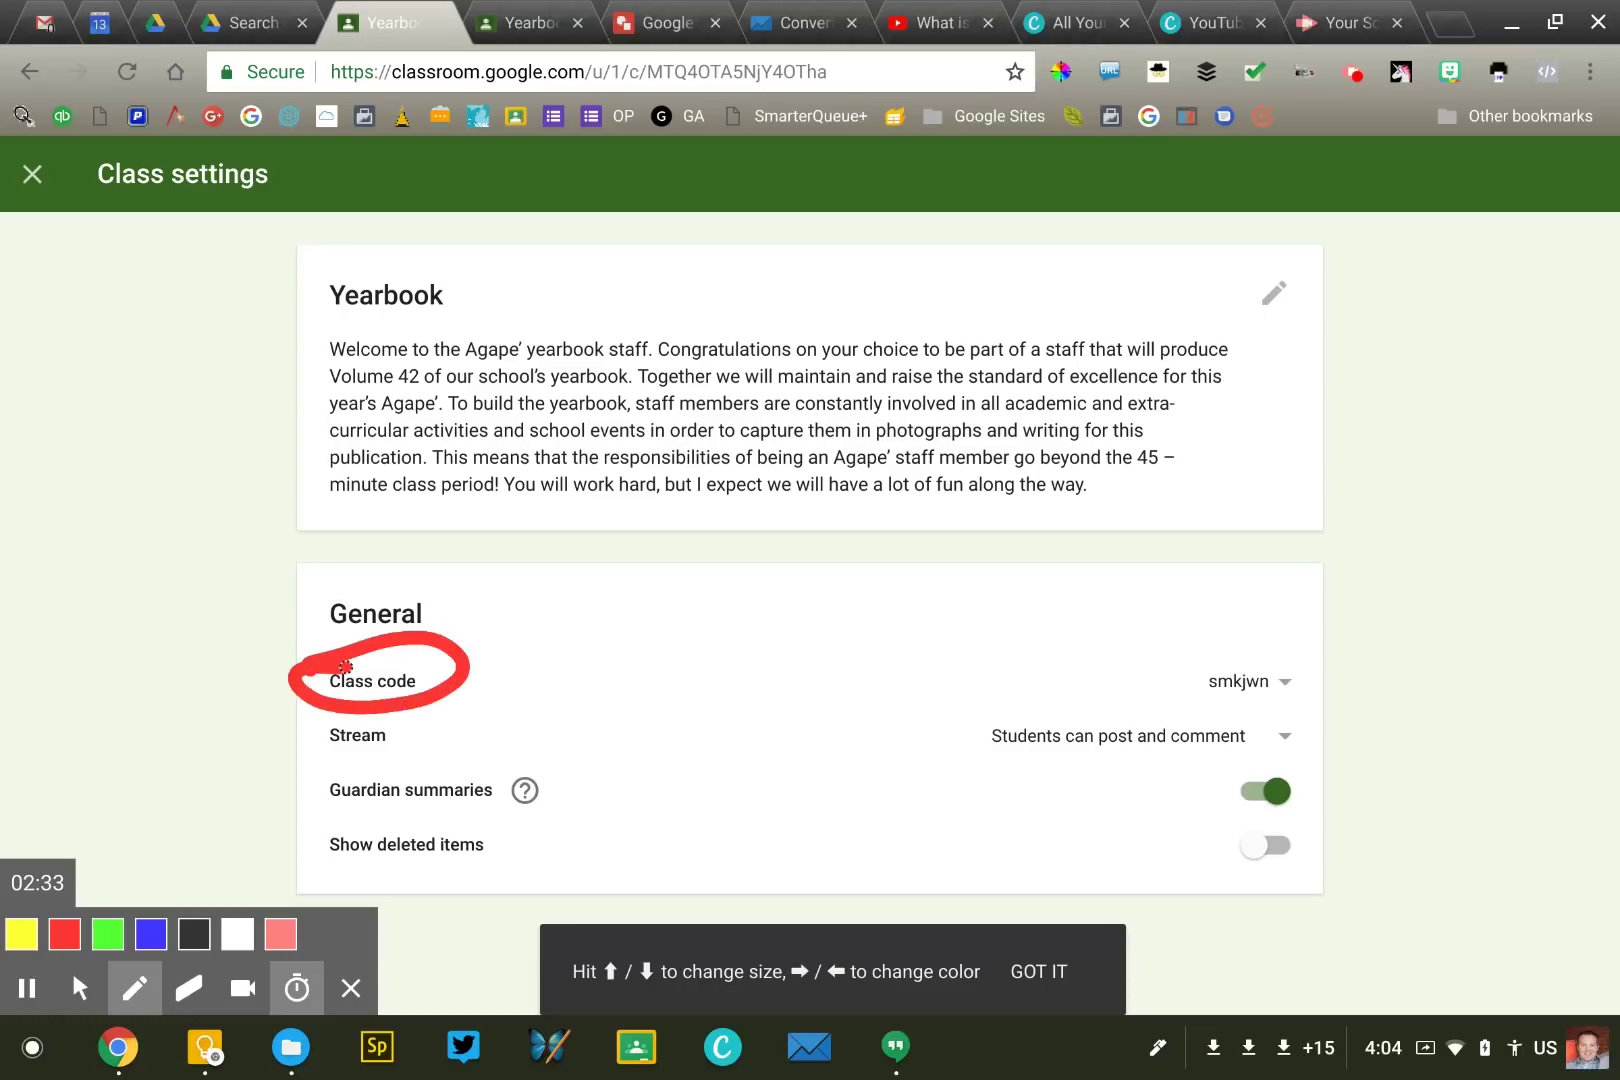
{"action": "mouse_move", "coordinate": [498, 680]}
{"action": "left_mouse_down"}
{"action": "mouse_move", "coordinate": [969, 665]}
{"action": "mouse_move", "coordinate": [1140, 638]}
{"action": "mouse_move", "coordinate": [1124, 706]}
{"action": "left_mouse_up"}
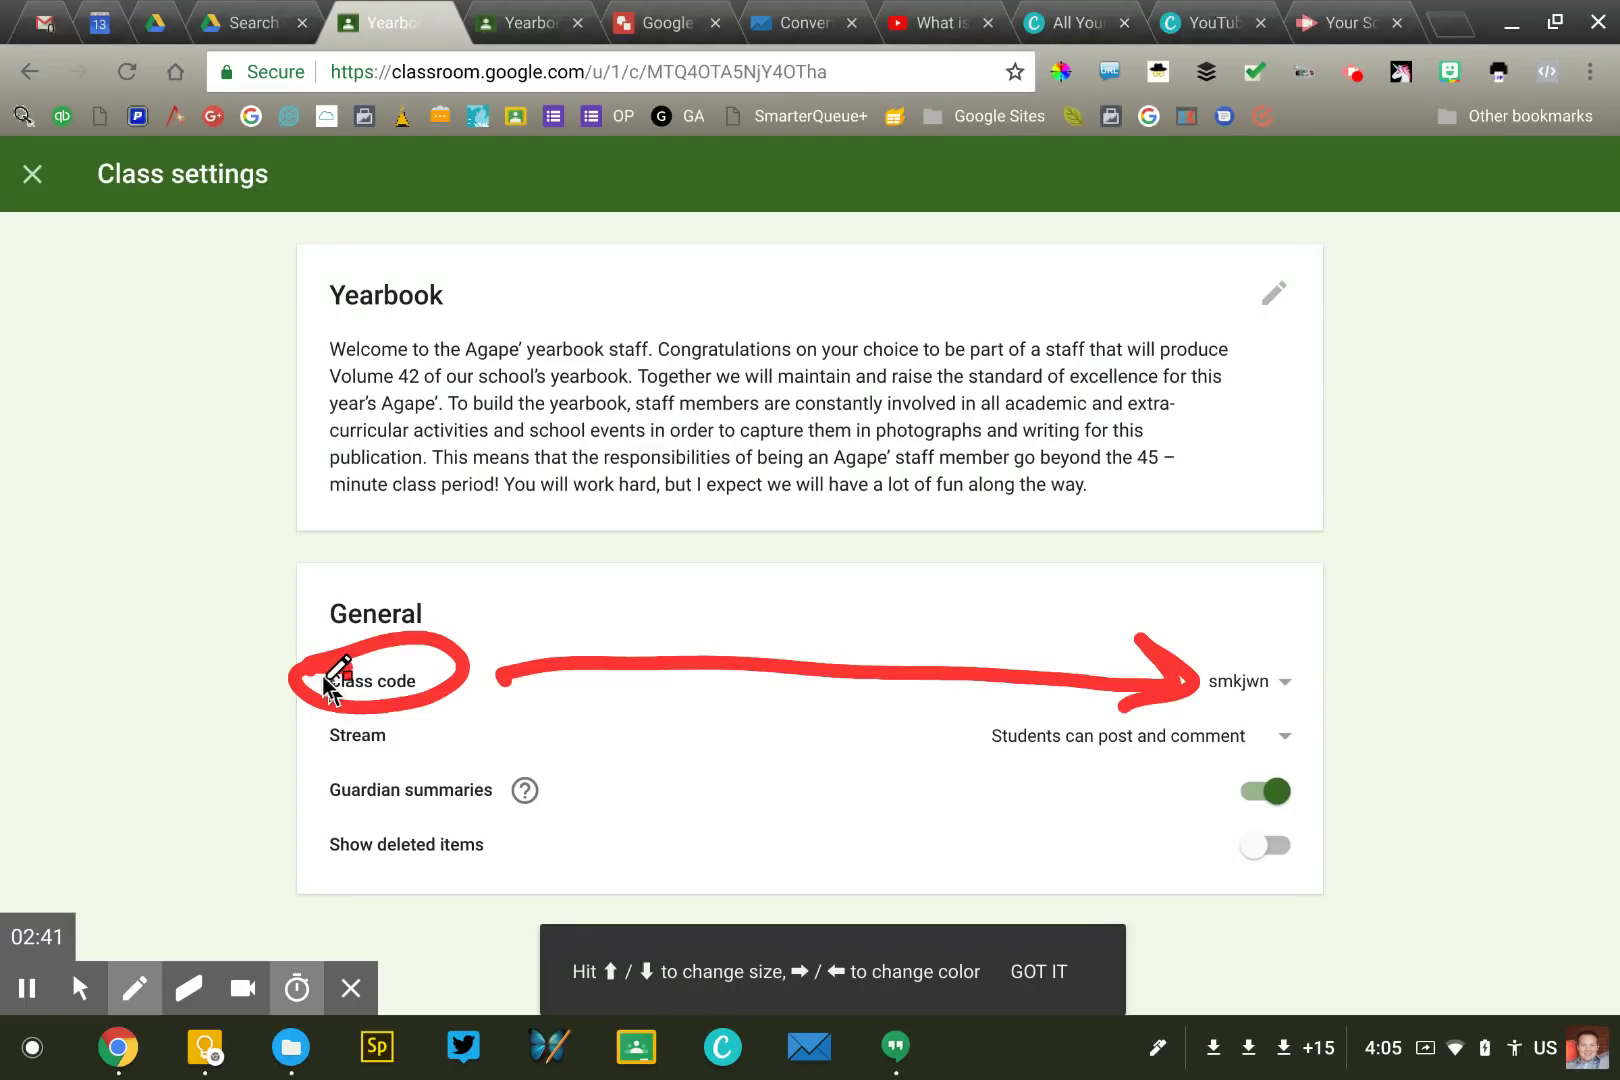
{"action": "key", "text": "alt+e"}
{"action": "key", "text": "alt+z"}
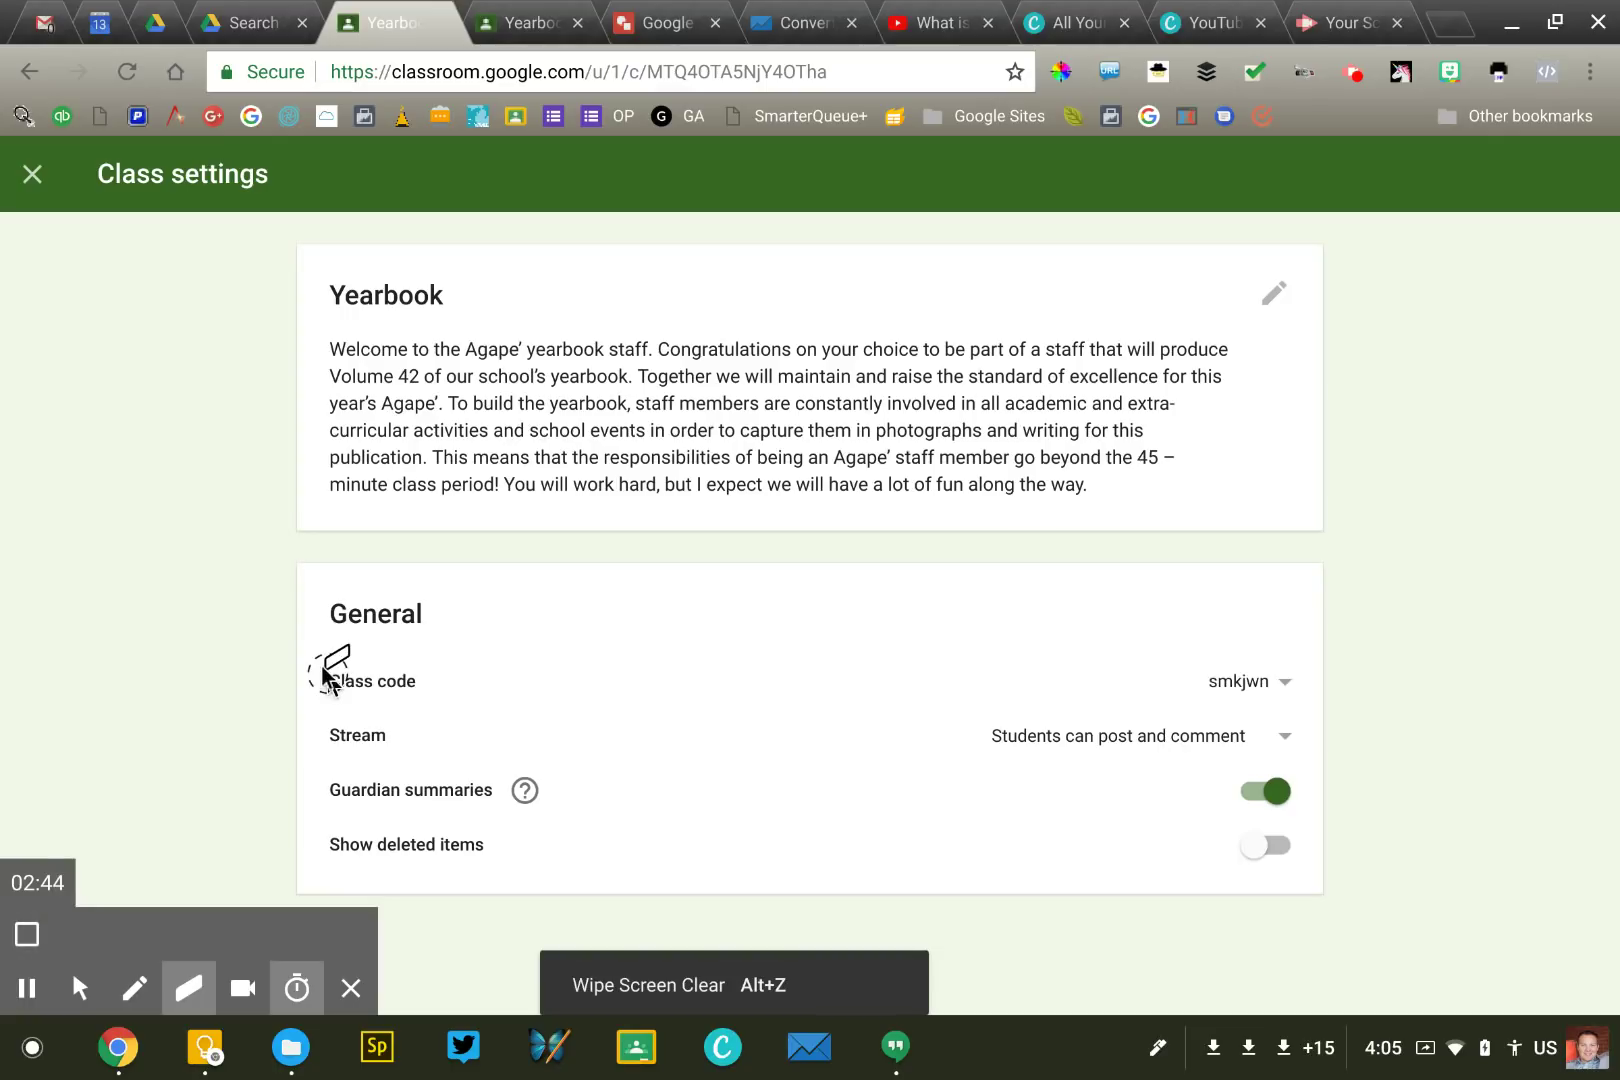
{"action": "key", "text": "alt+m"}
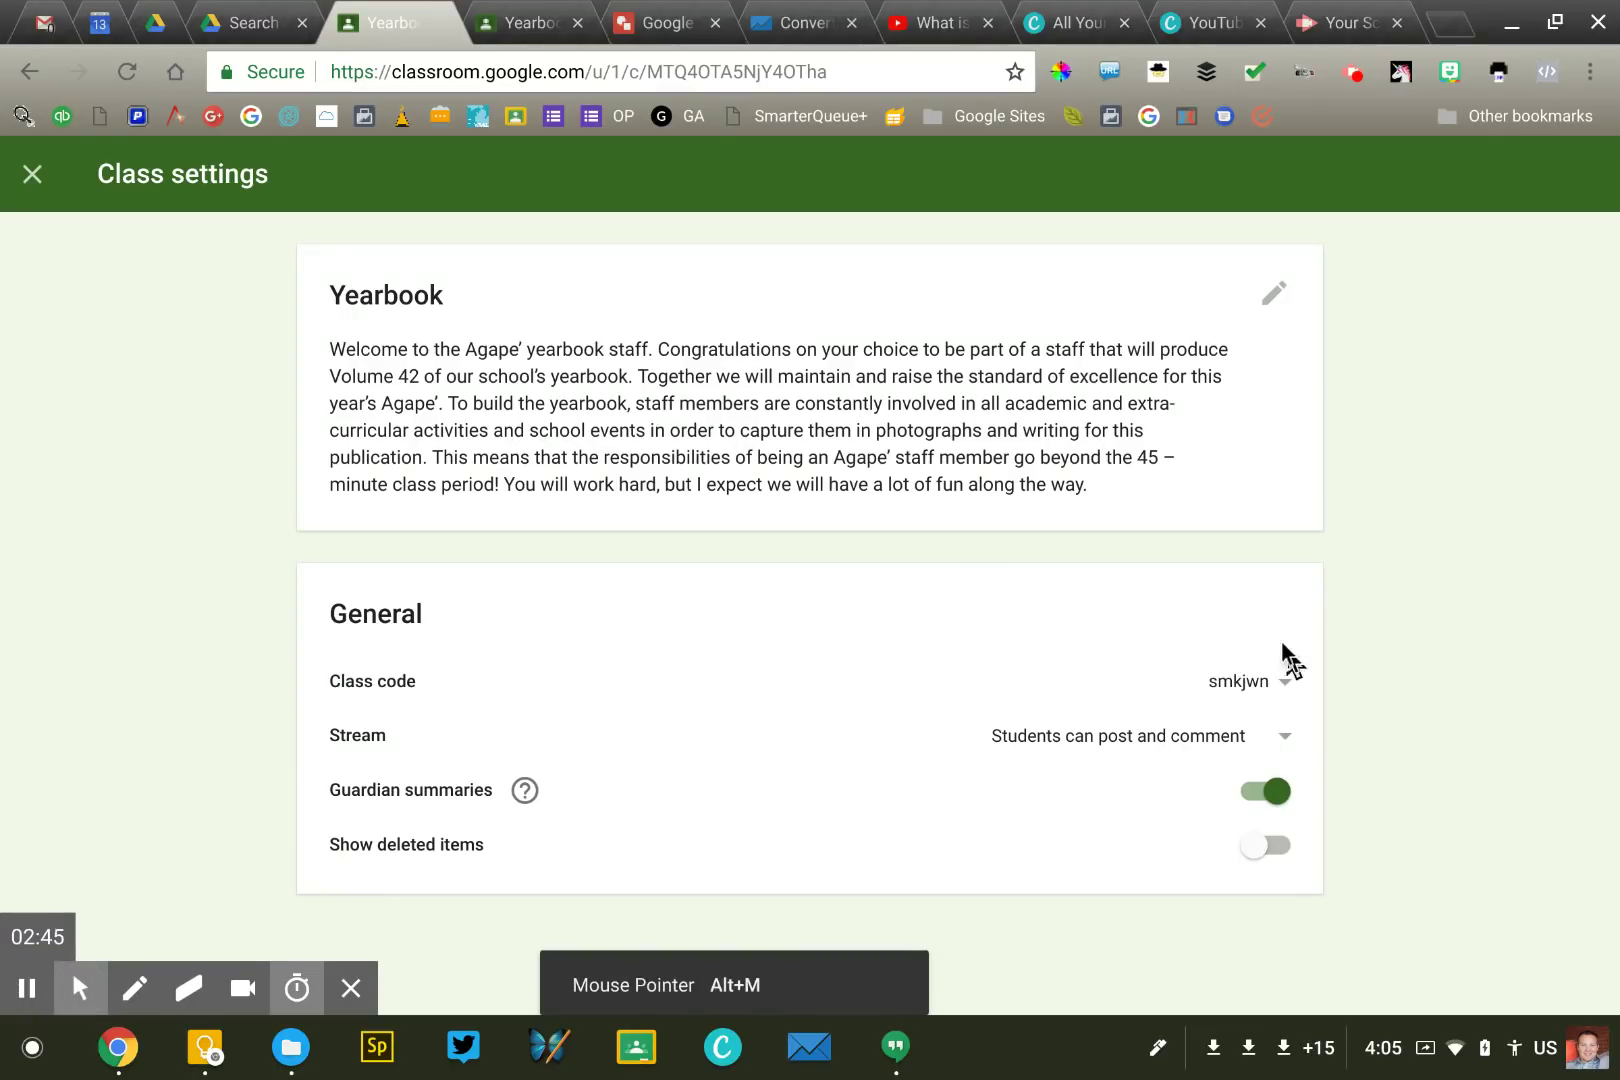
{"action": "left_click", "coordinate": [1284, 681]}
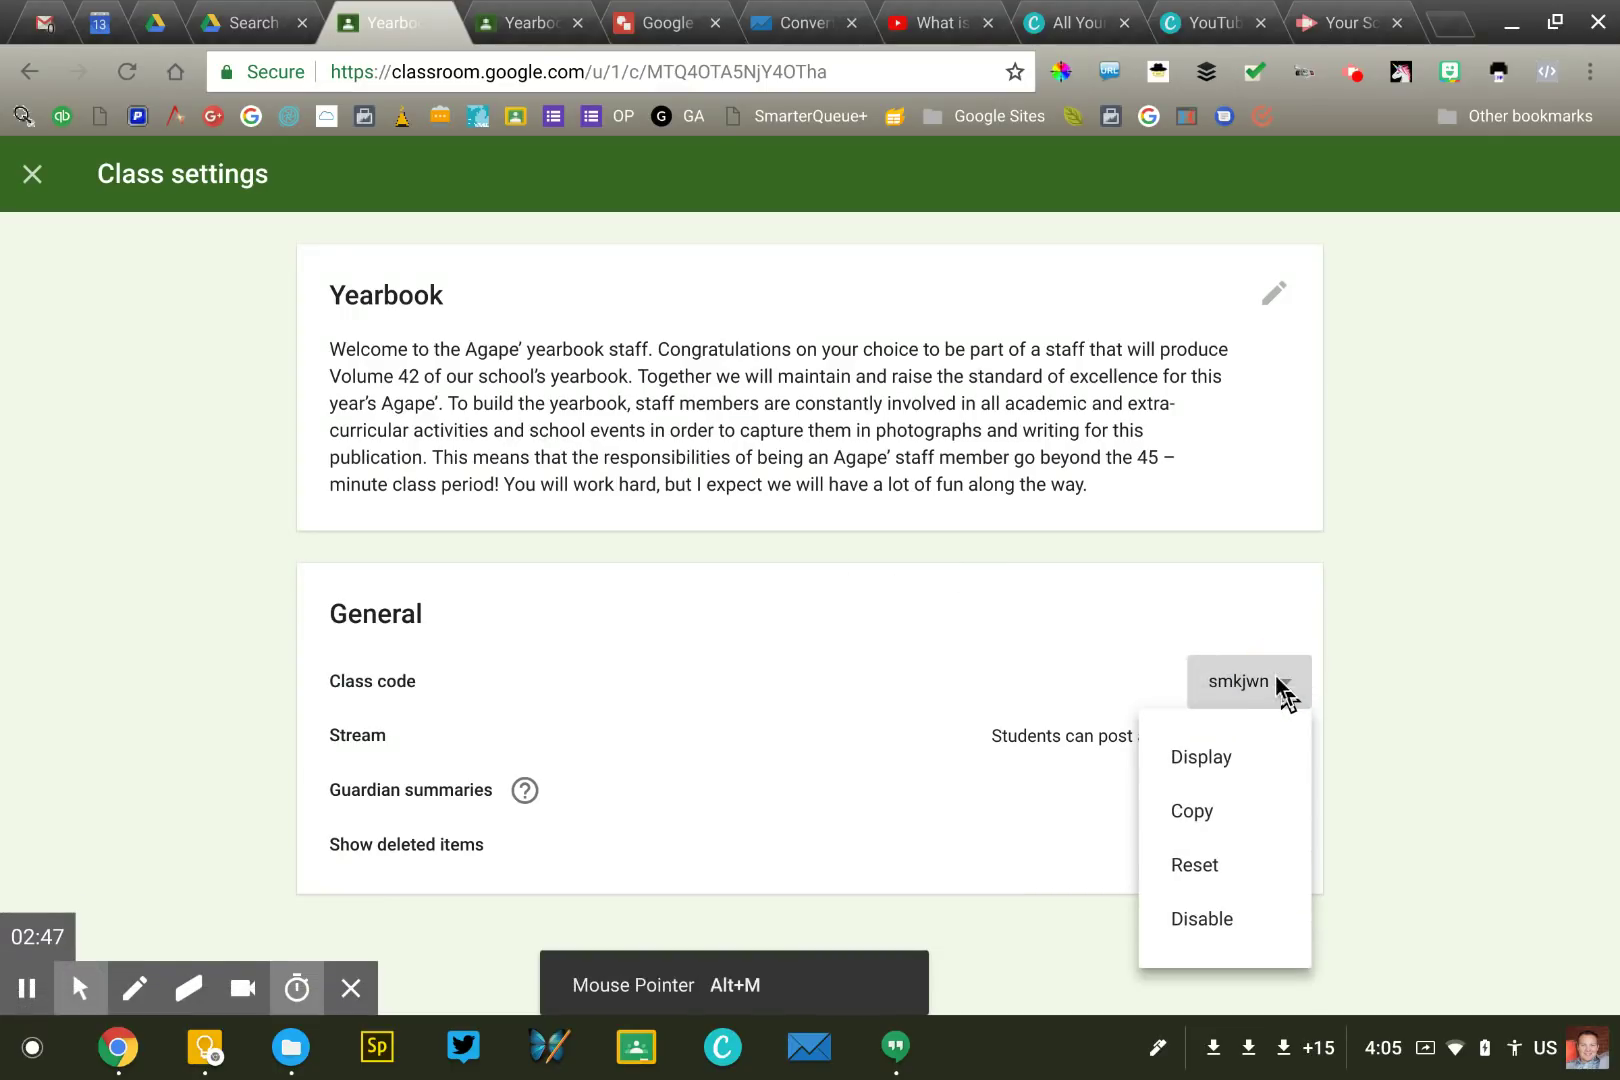
{"action": "left_click", "coordinate": [1221, 876]}
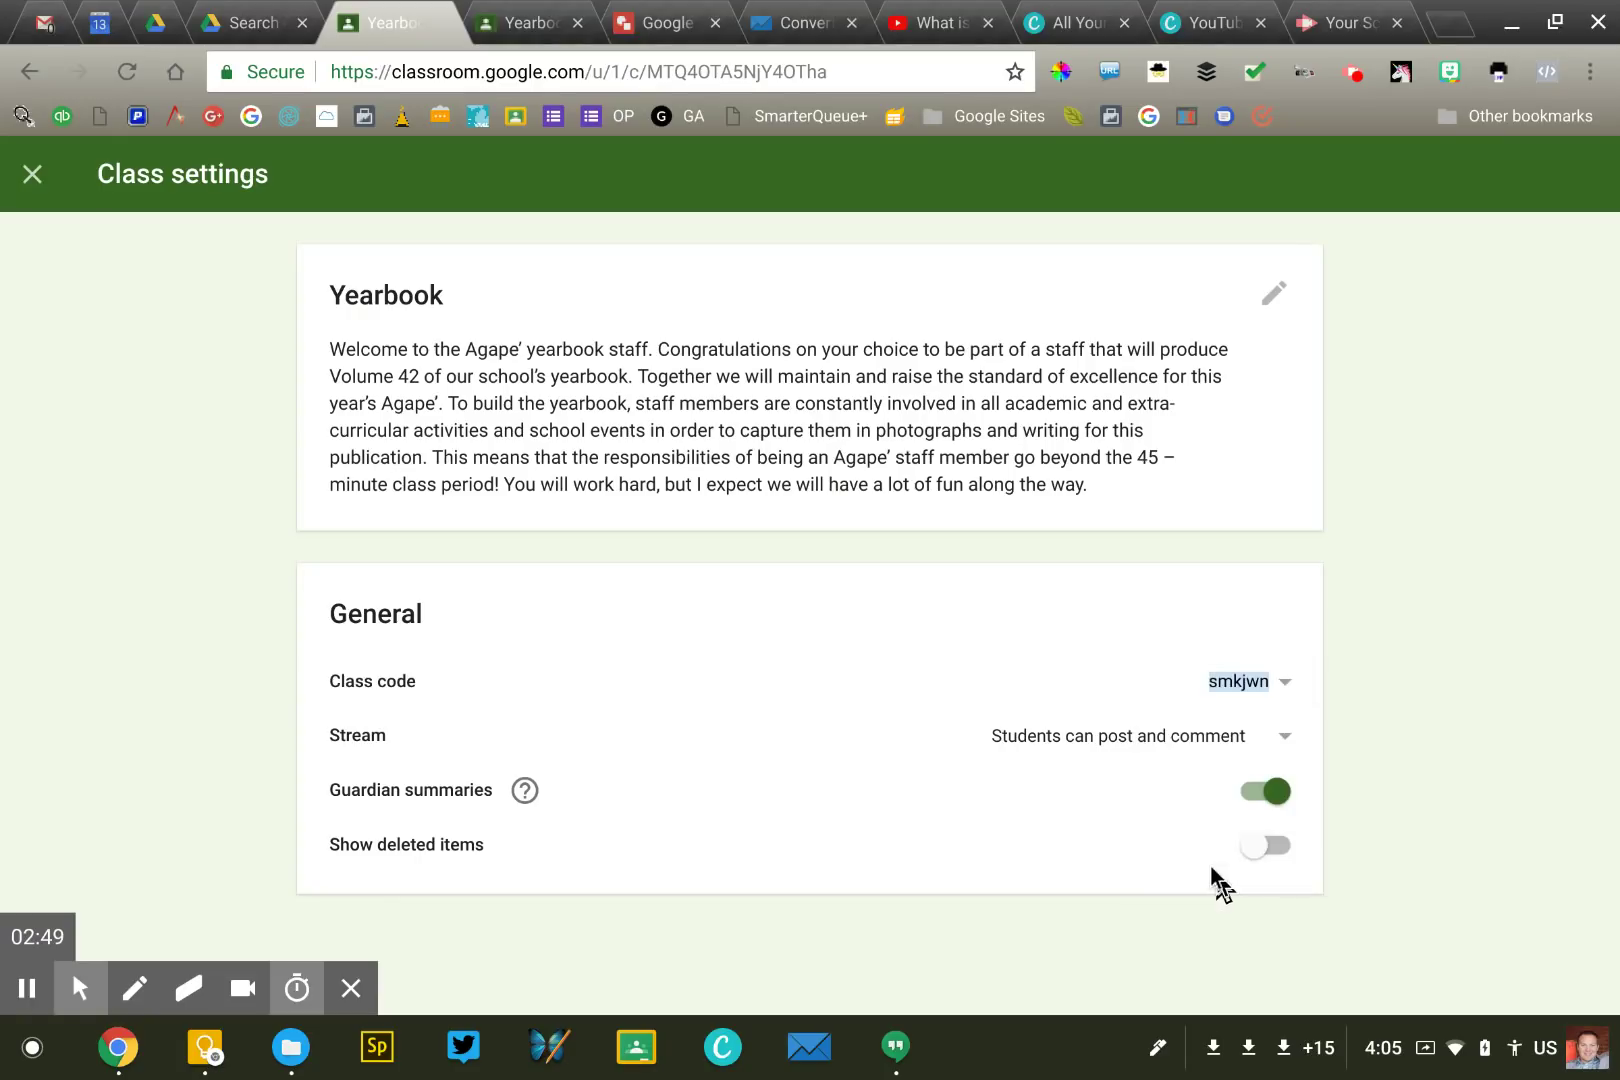
{"action": "left_click", "coordinate": [1283, 681]}
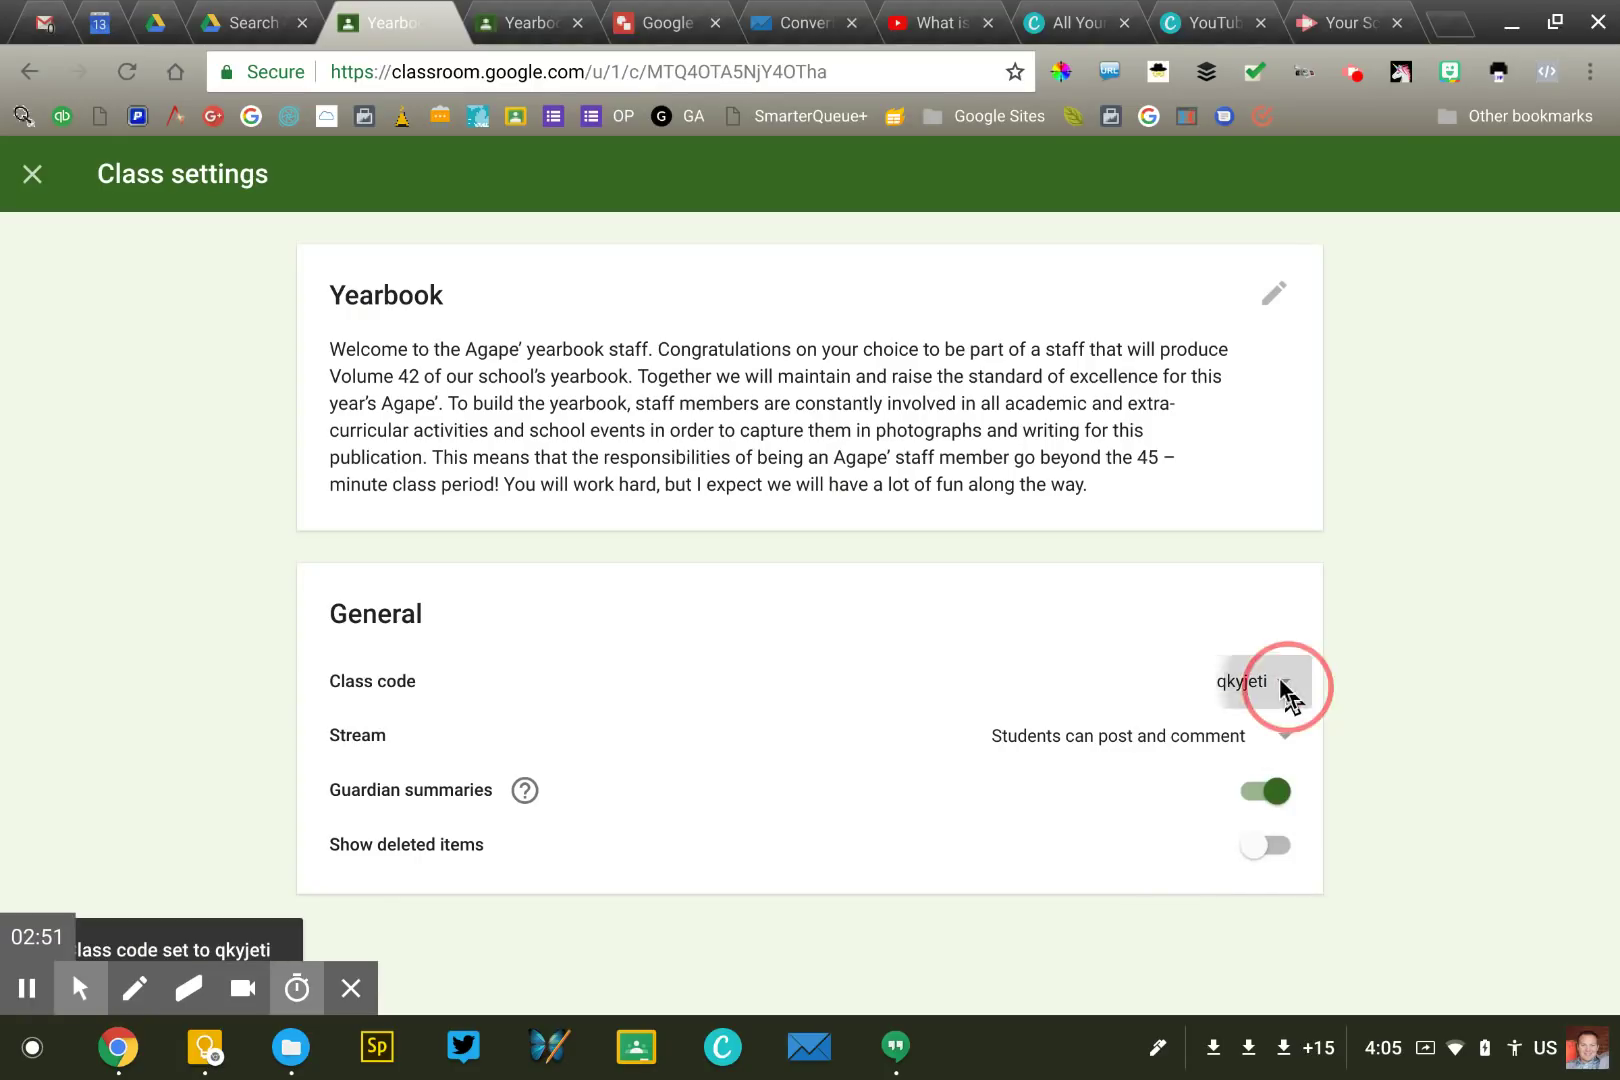
{"action": "left_click", "coordinate": [1237, 847]}
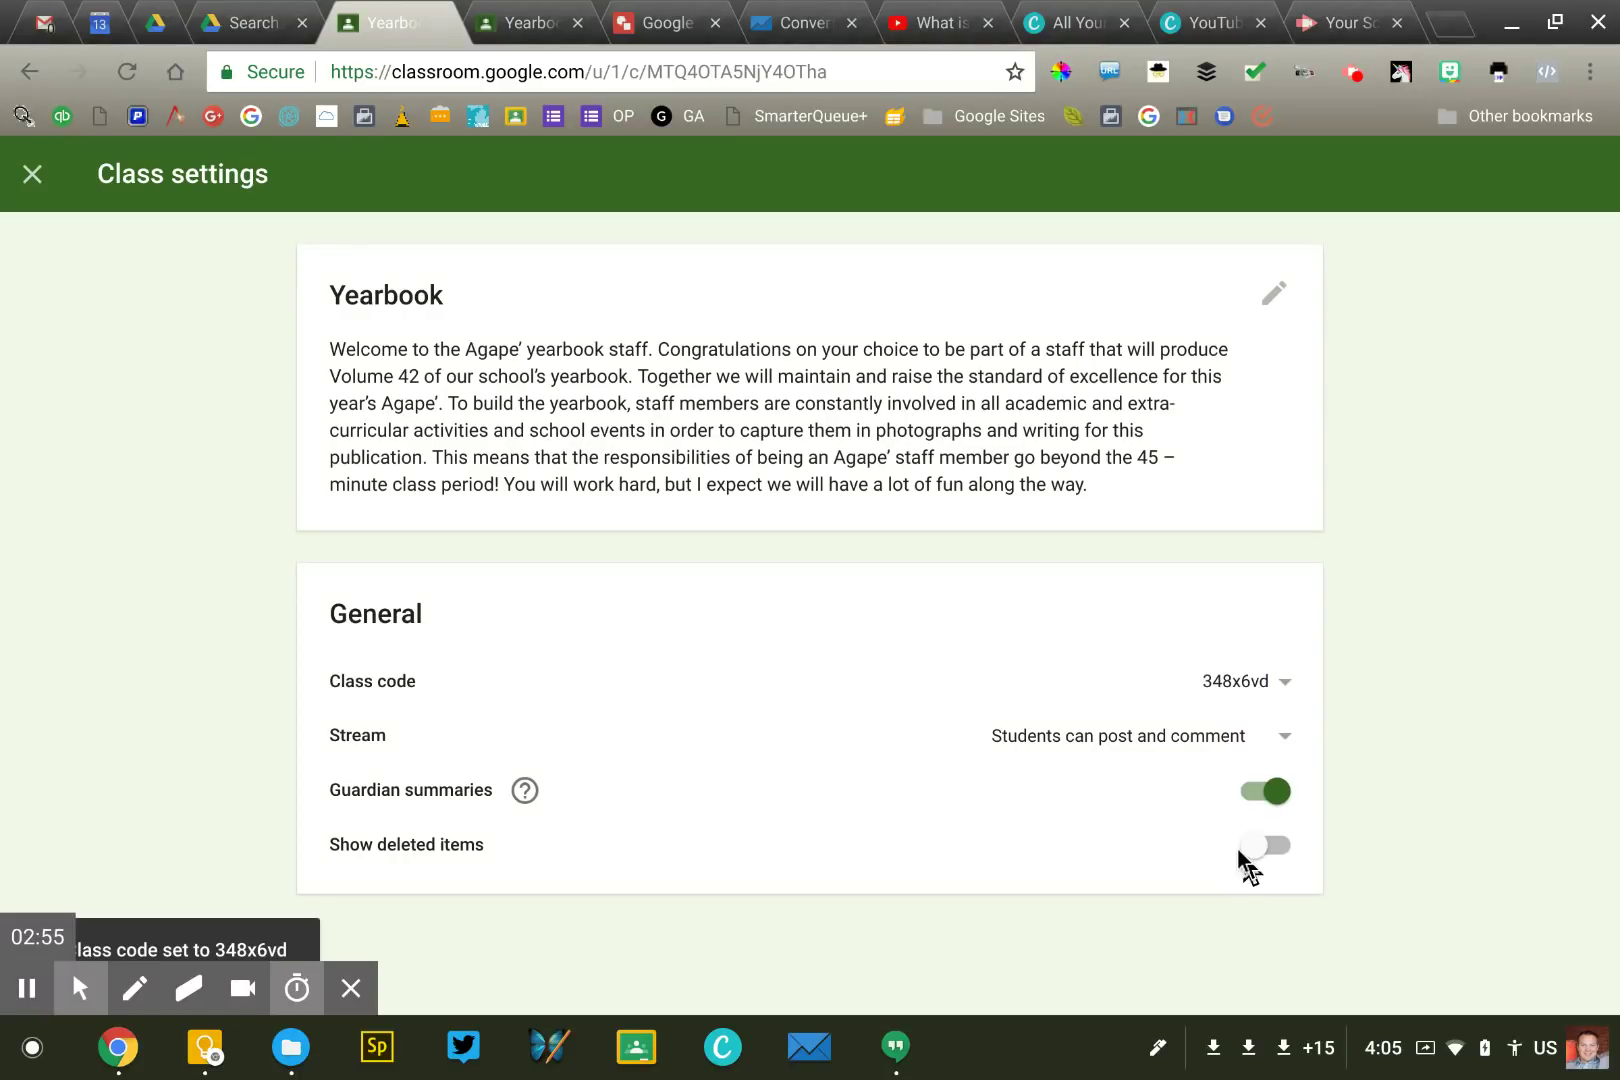
Set the Stream permission to 'Students can only comment'.
{"action": "left_click", "coordinate": [338, 750]}
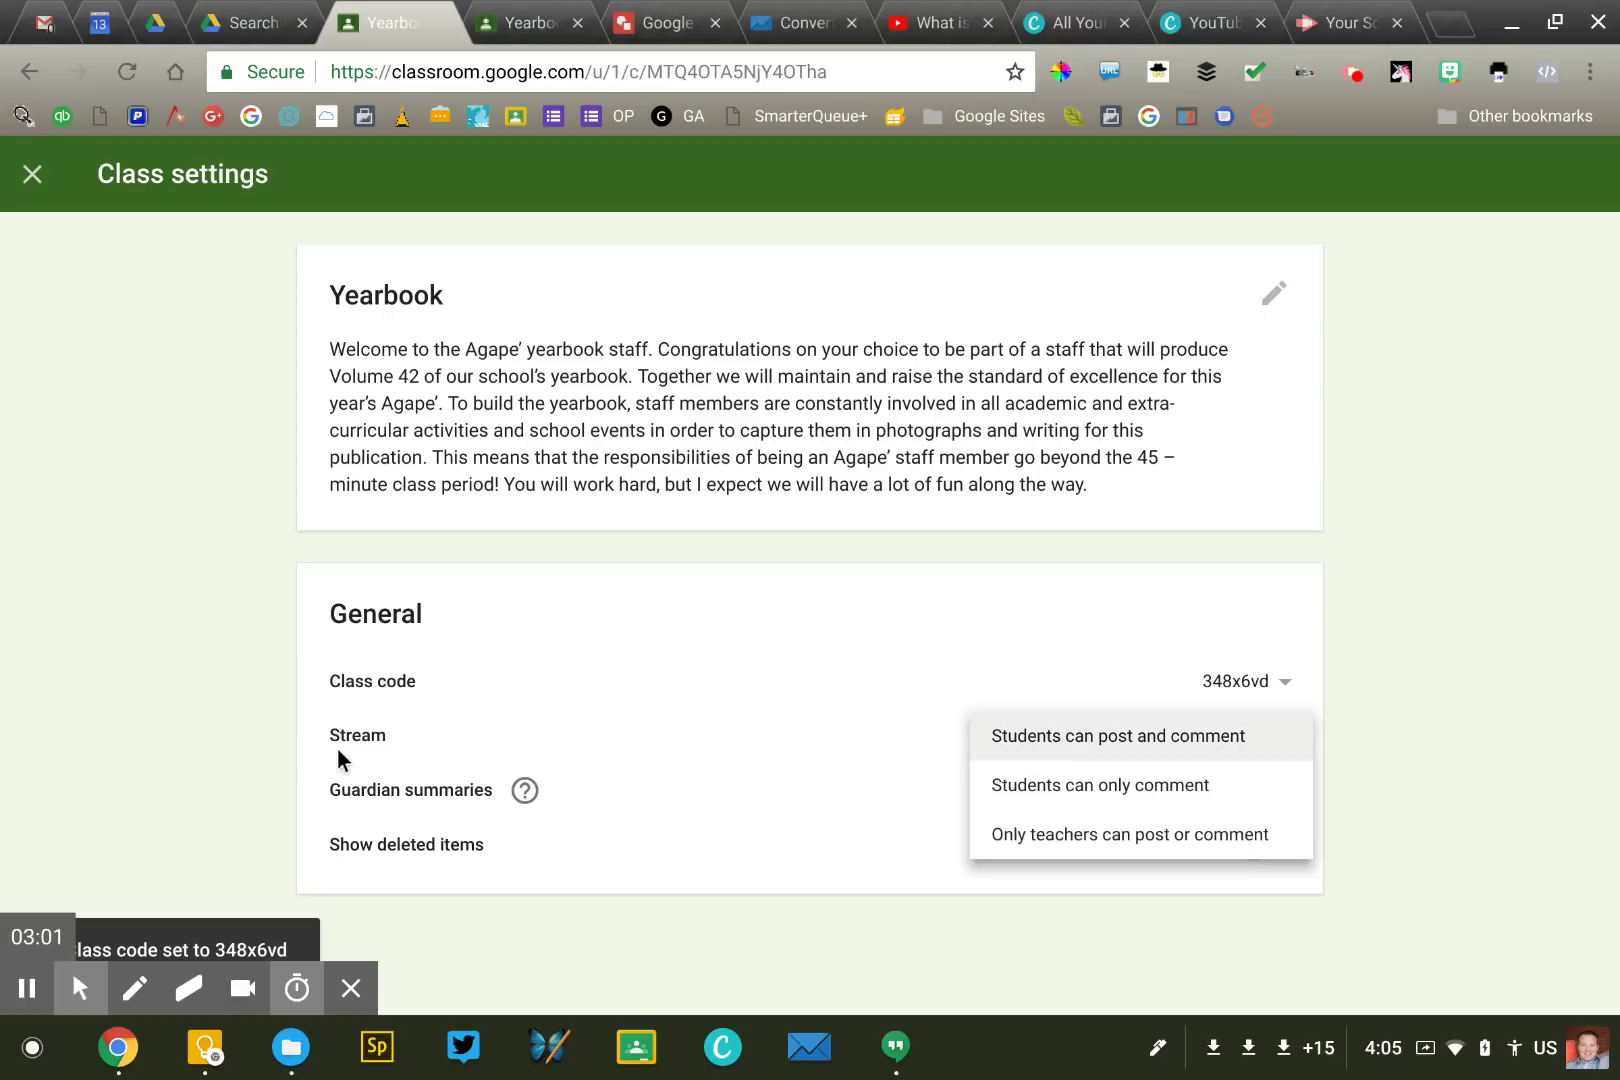
{"action": "key", "text": "alt+p"}
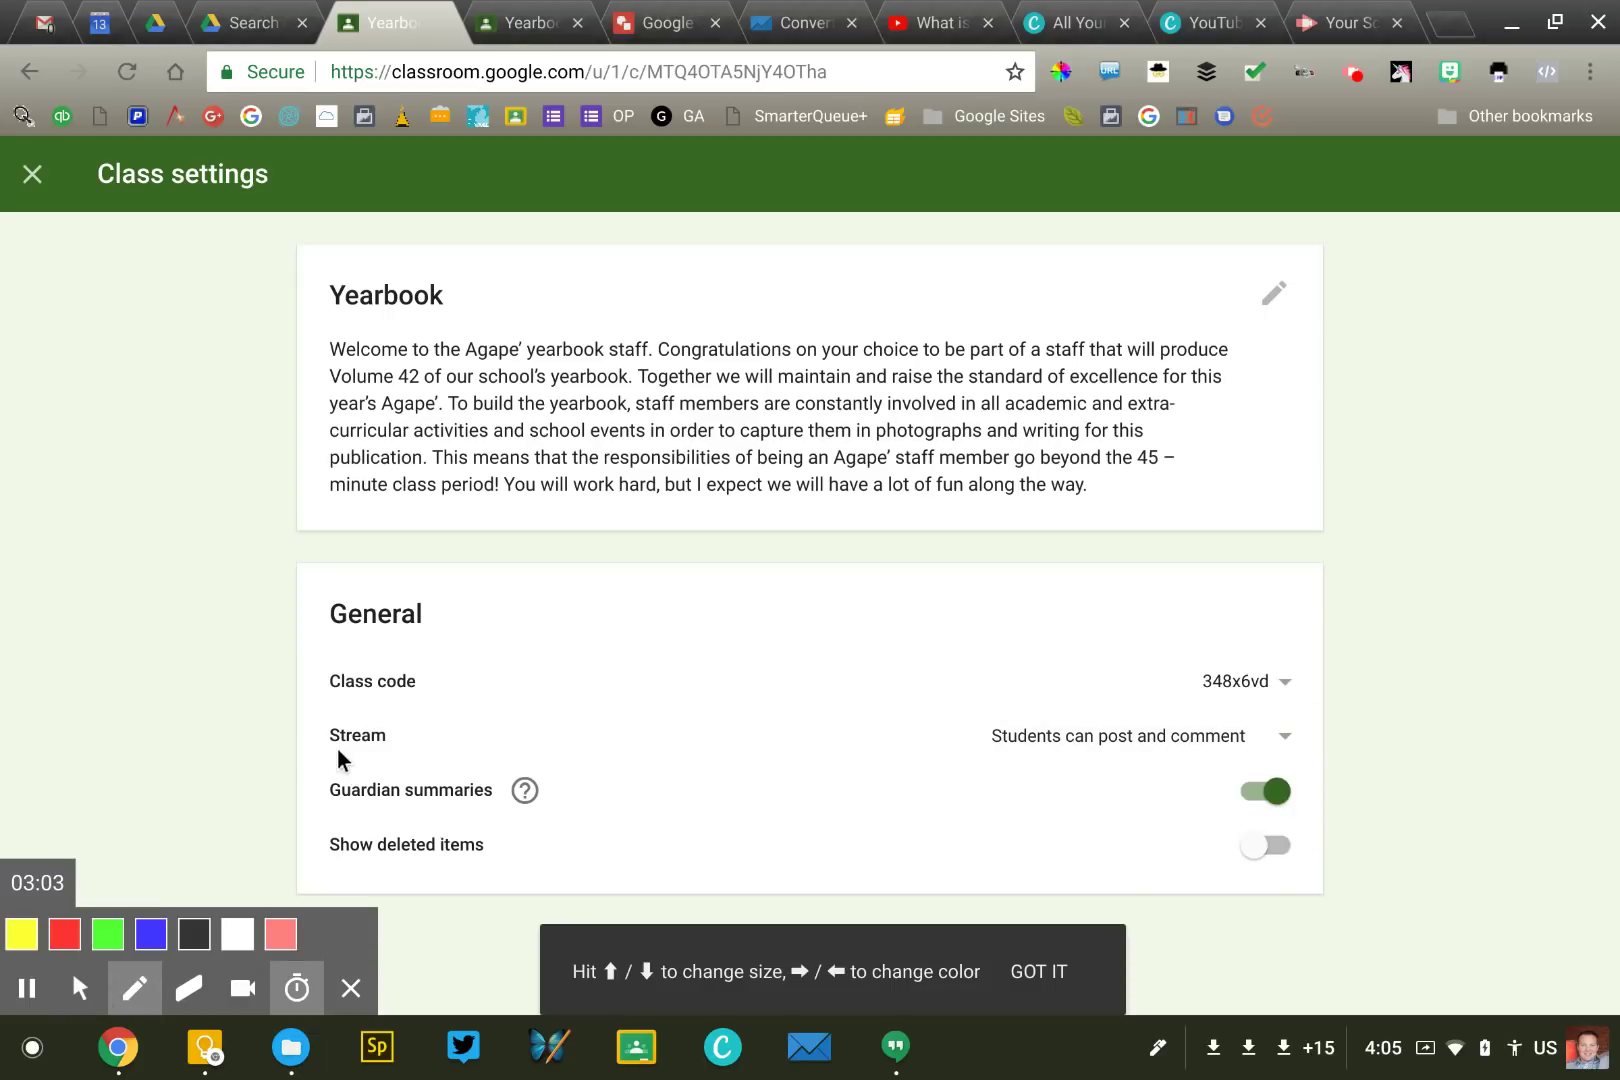
{"action": "key", "text": "alt+m"}
{"action": "left_click", "coordinate": [1016, 734]}
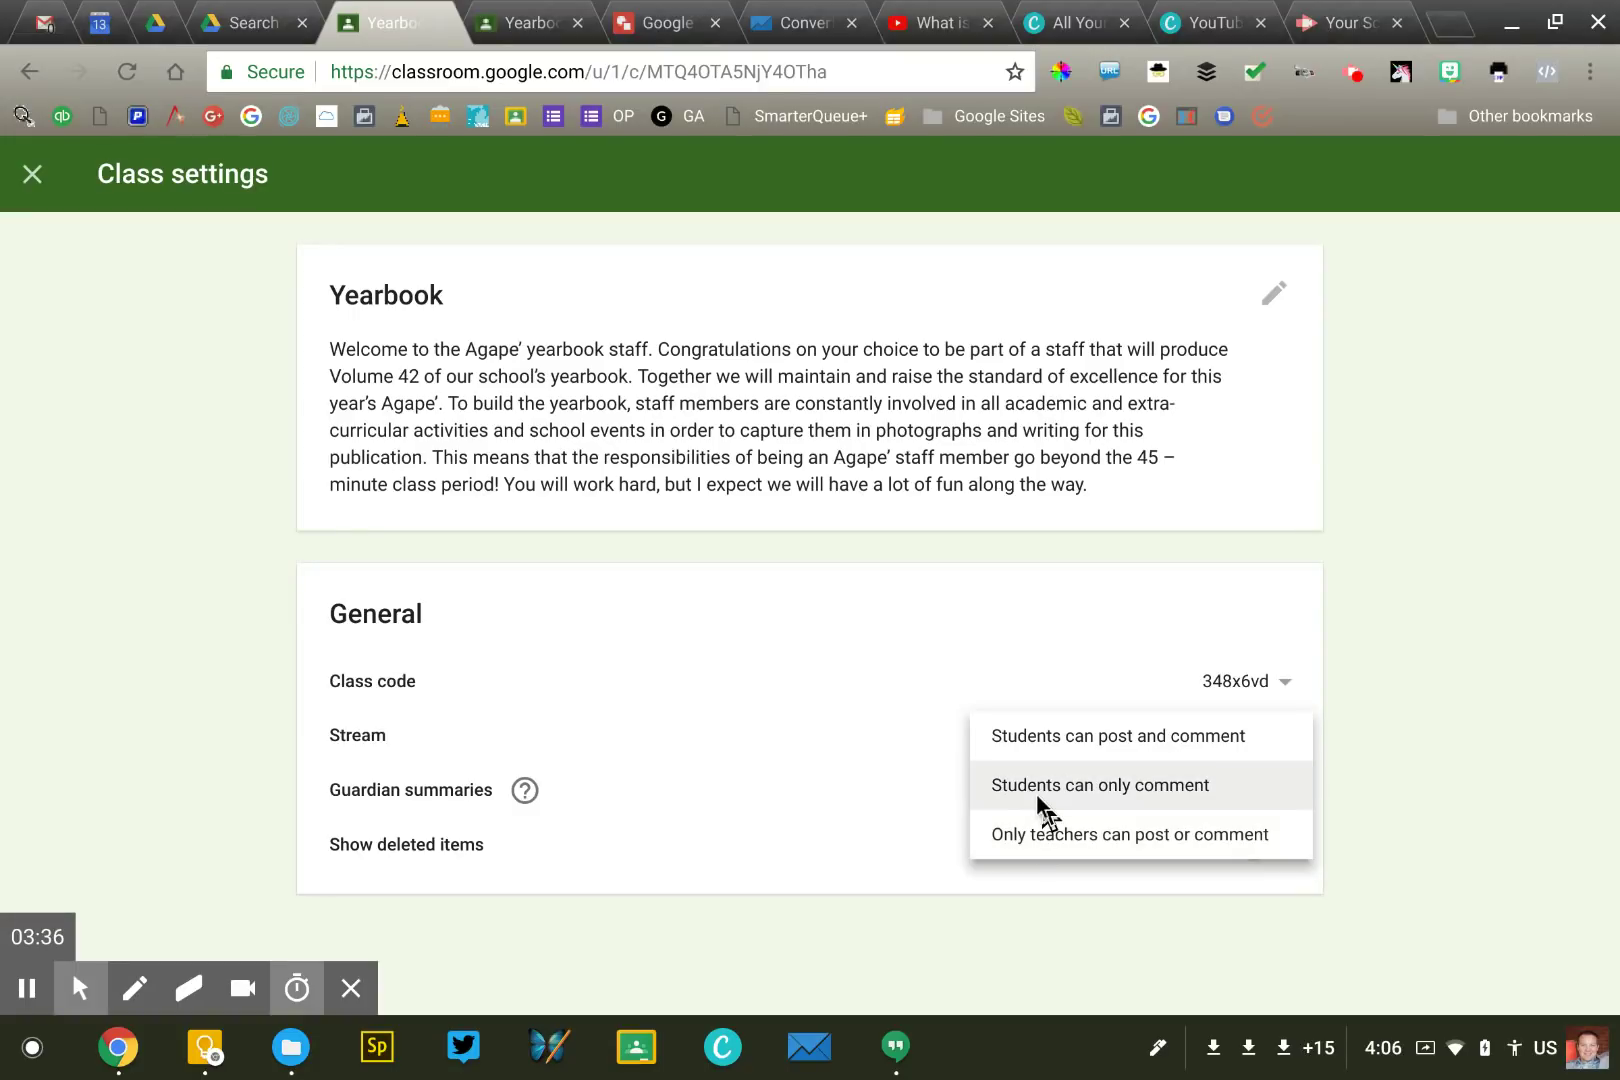
{"action": "left_click", "coordinate": [1040, 800]}
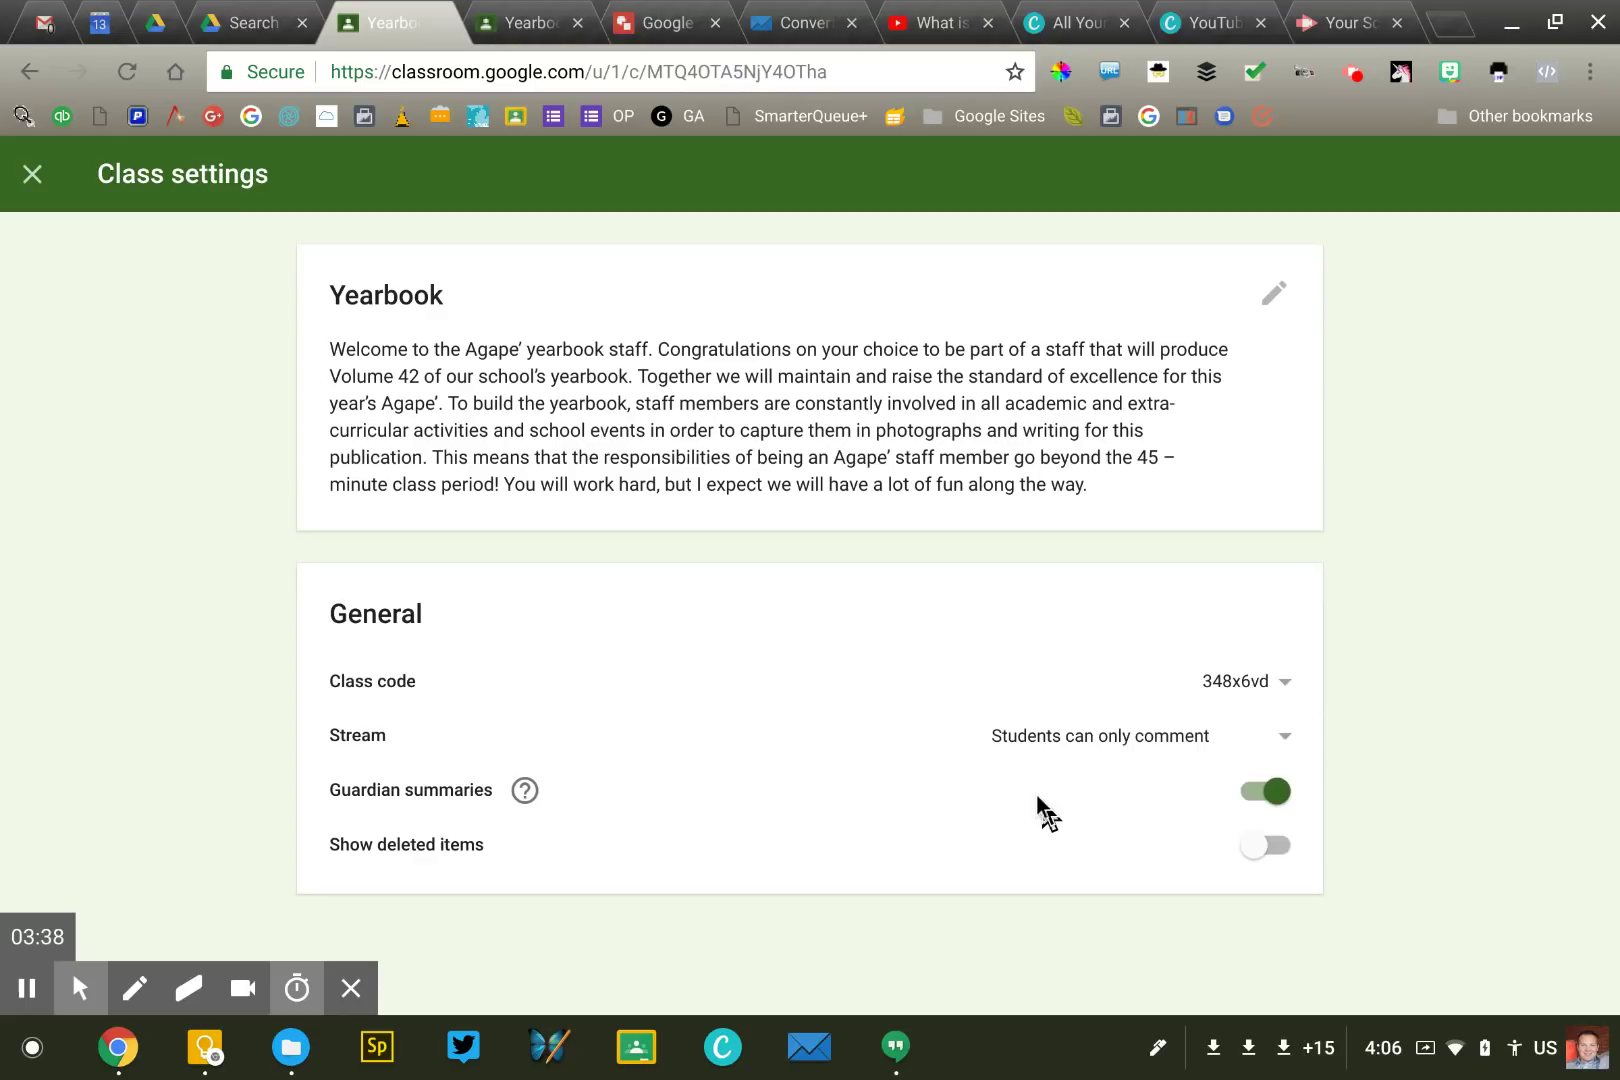
Switch the Guardian summaries toggle off.
{"action": "left_click", "coordinate": [1242, 787]}
{"action": "key", "text": "alt+p"}
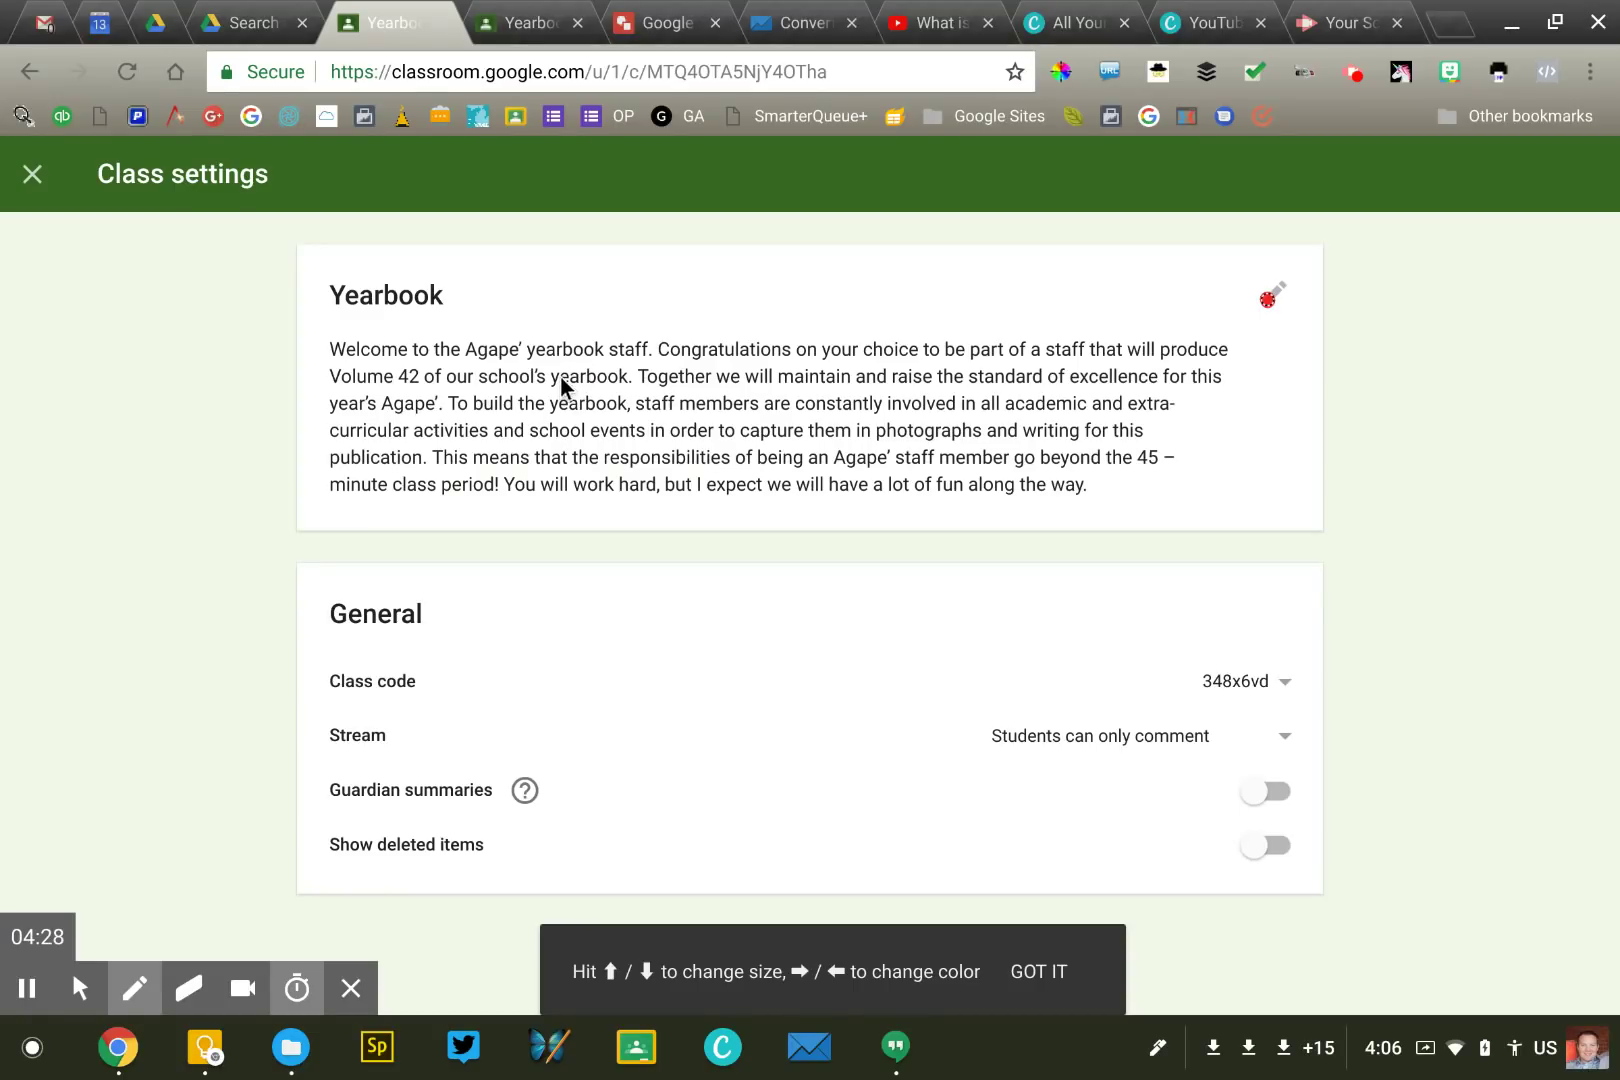
Open the Yearbook card's class name and description fields for editing.
{"action": "mouse_move", "coordinate": [1267, 298]}
{"action": "left_mouse_down"}
{"action": "mouse_move", "coordinate": [1245, 335]}
{"action": "mouse_move", "coordinate": [1250, 250]}
{"action": "left_mouse_up"}
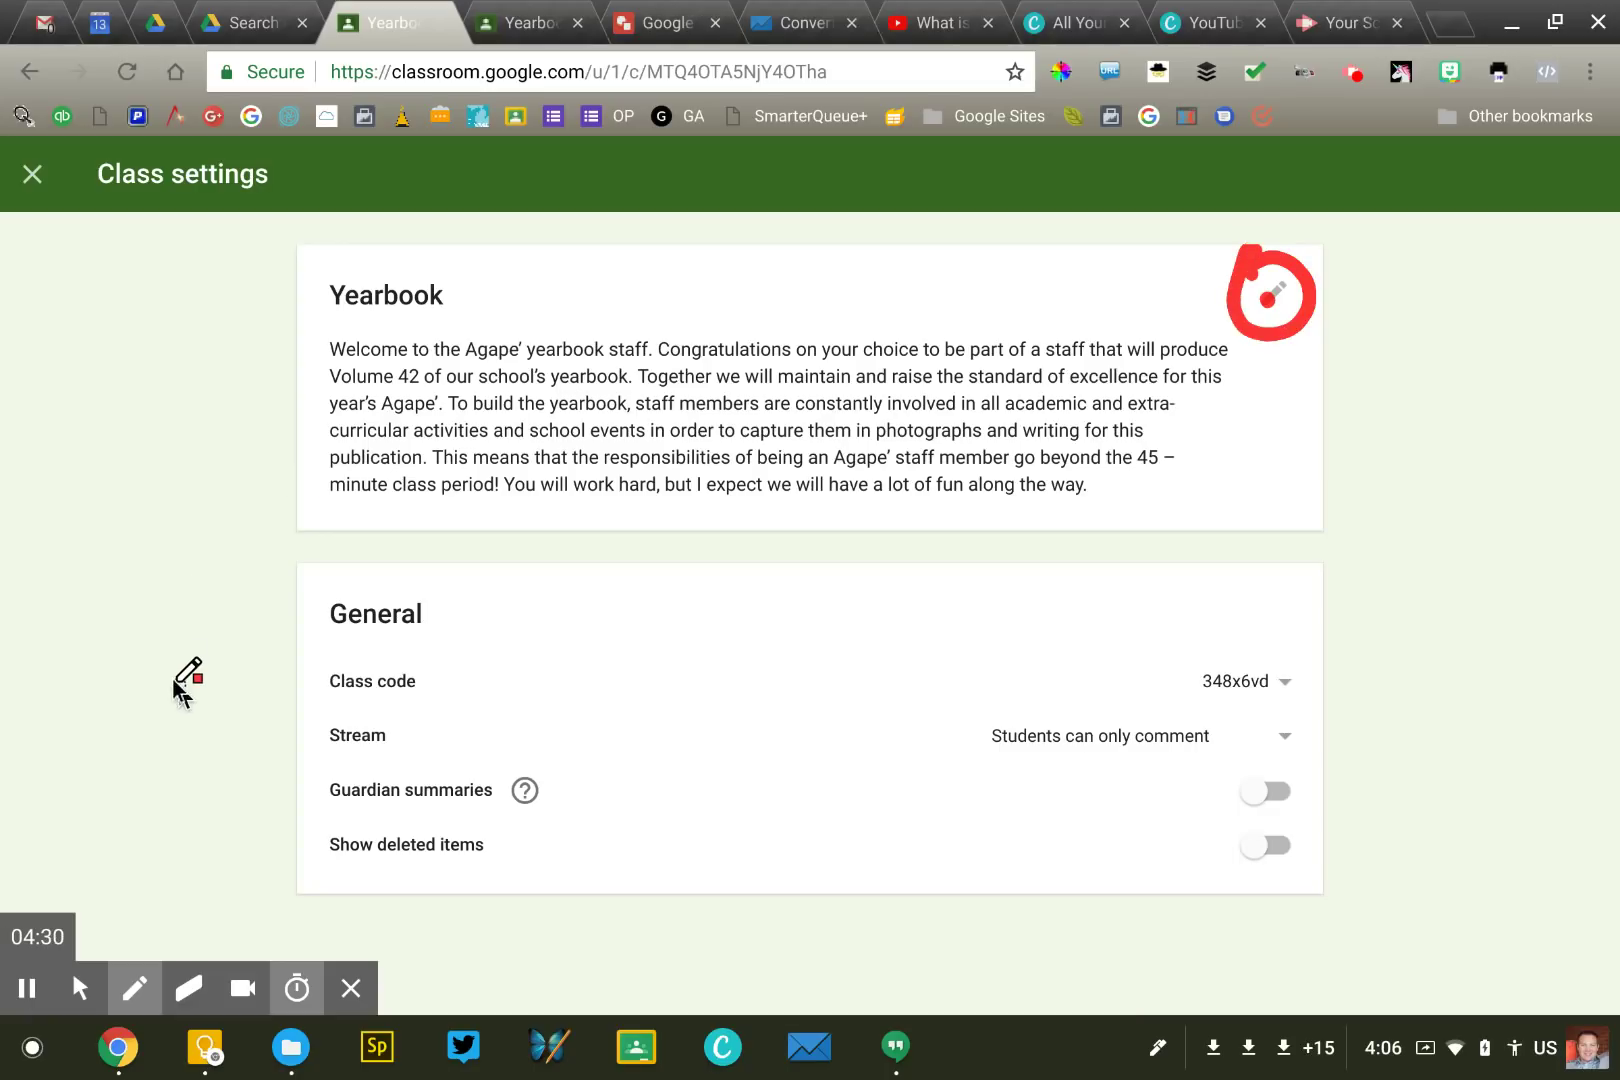
{"action": "key", "text": "alt+e"}
{"action": "key", "text": "alt+z"}
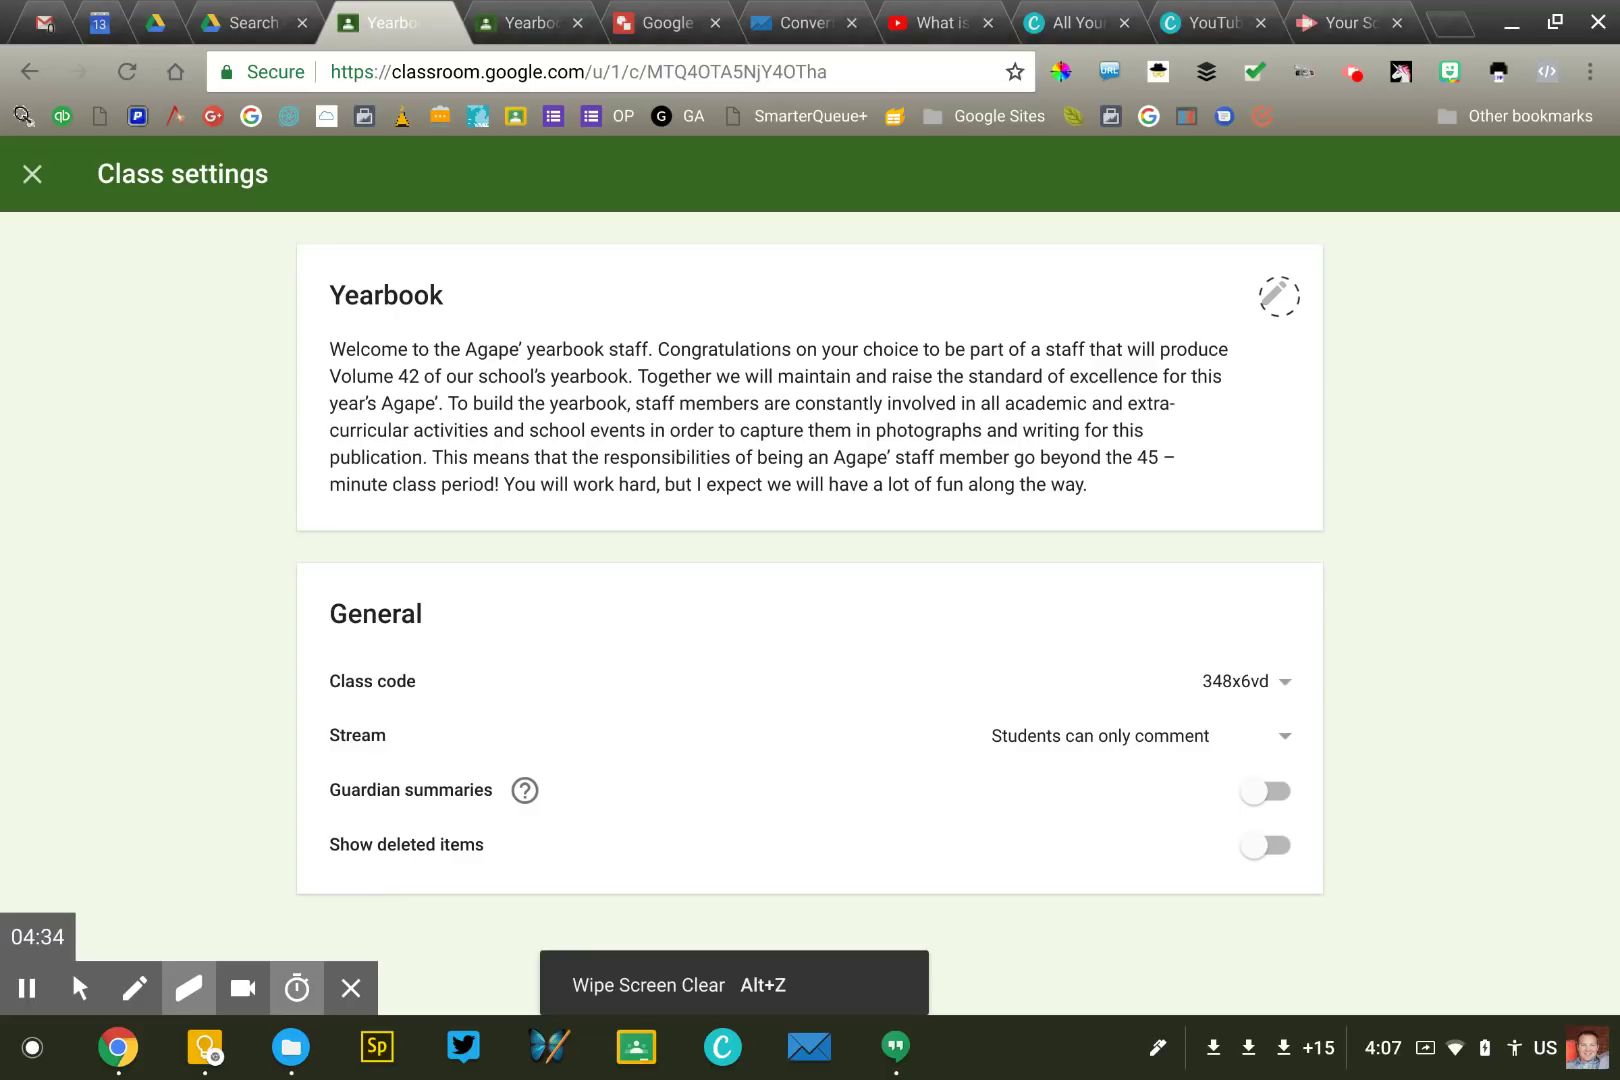
{"action": "key", "text": "alt+m"}
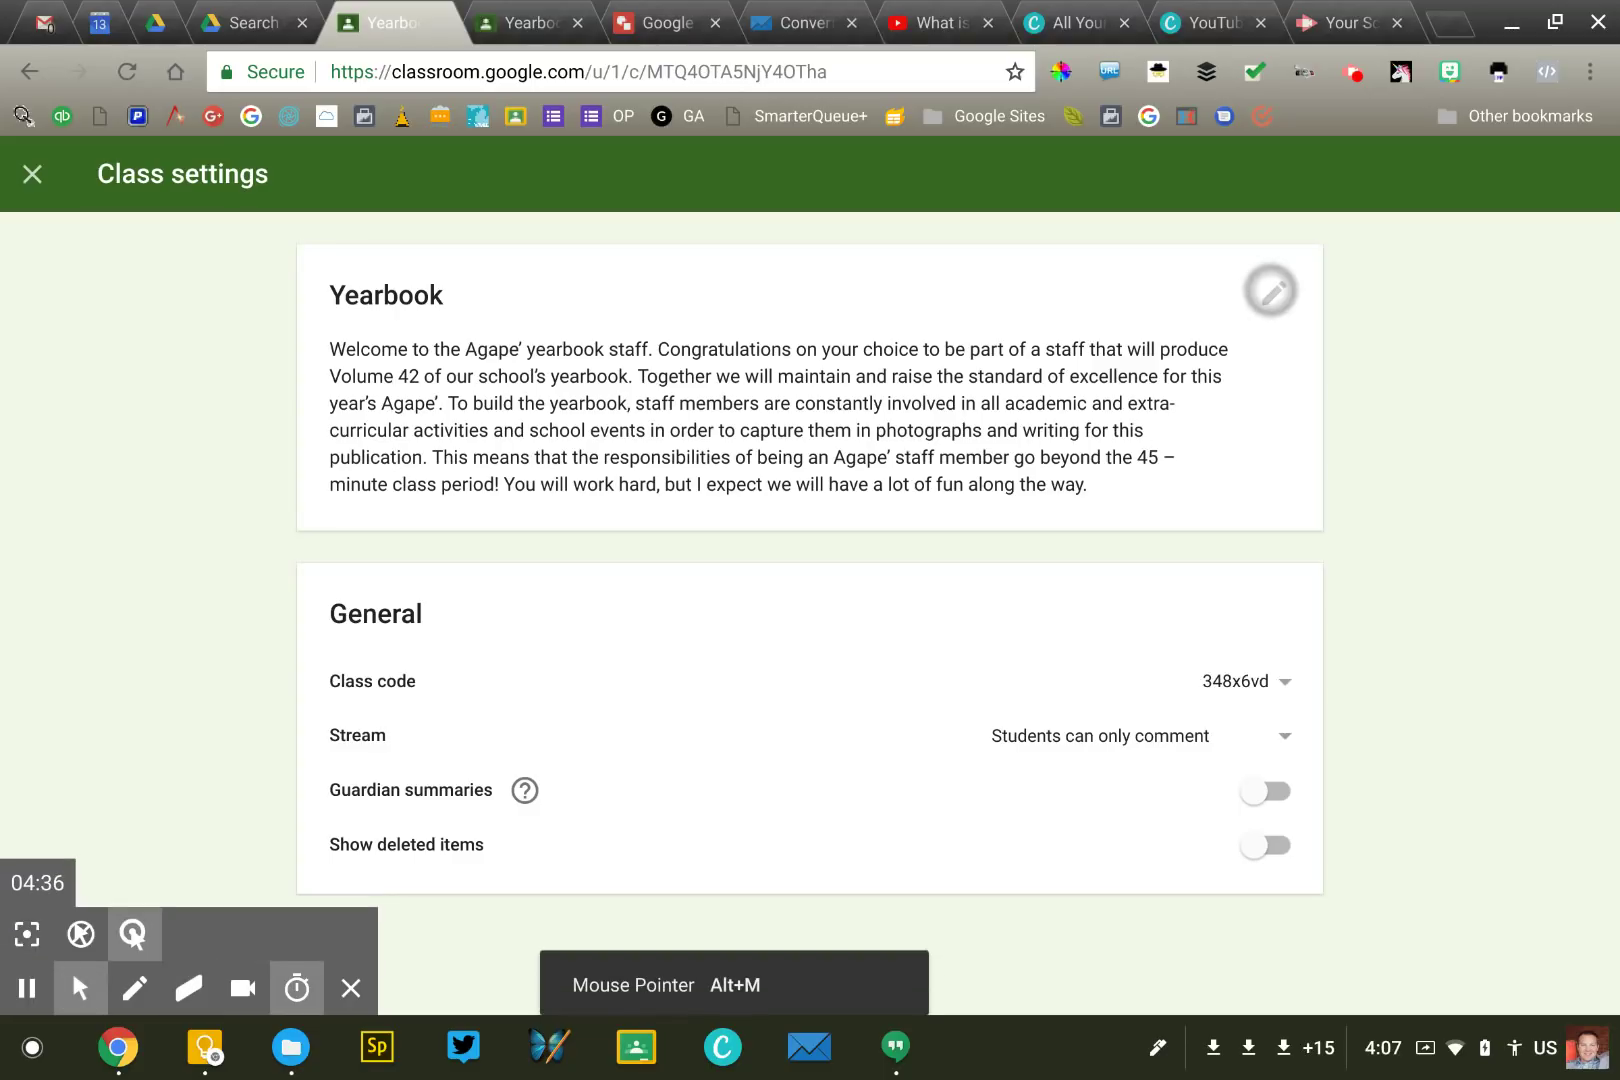
{"action": "left_click", "coordinate": [1273, 293]}
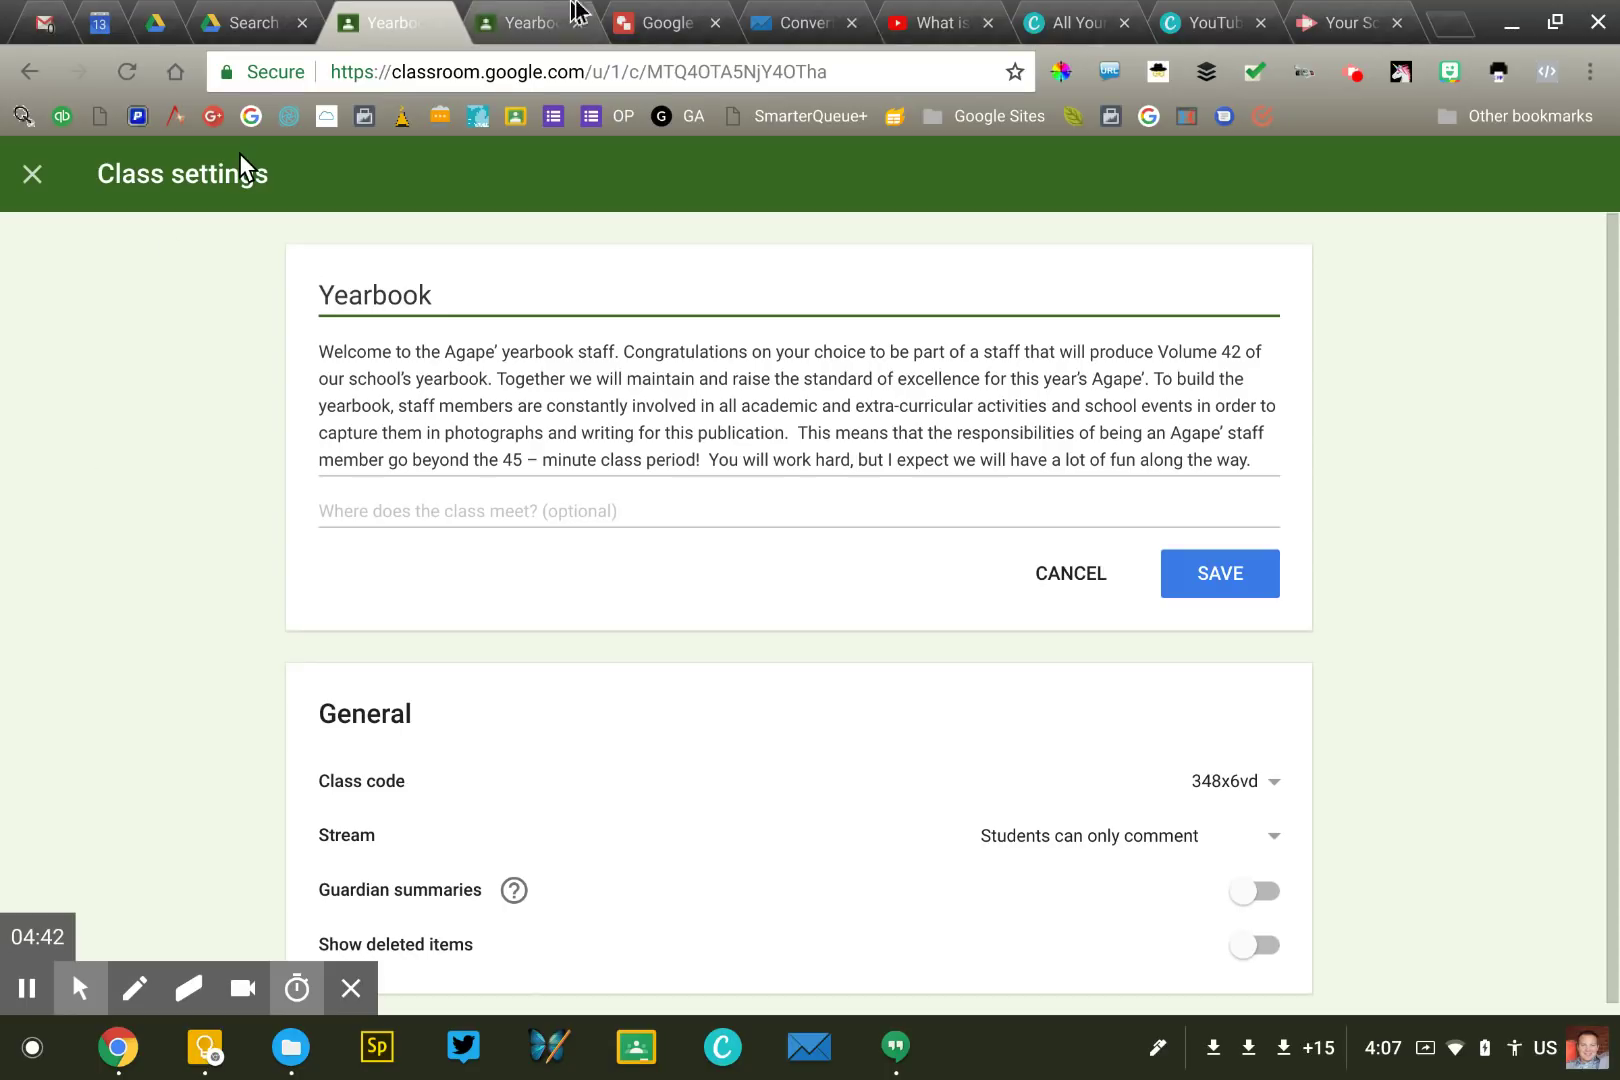
View the Yearbook About page with its welcome description, then return to settings.
{"action": "left_click", "coordinate": [538, 12]}
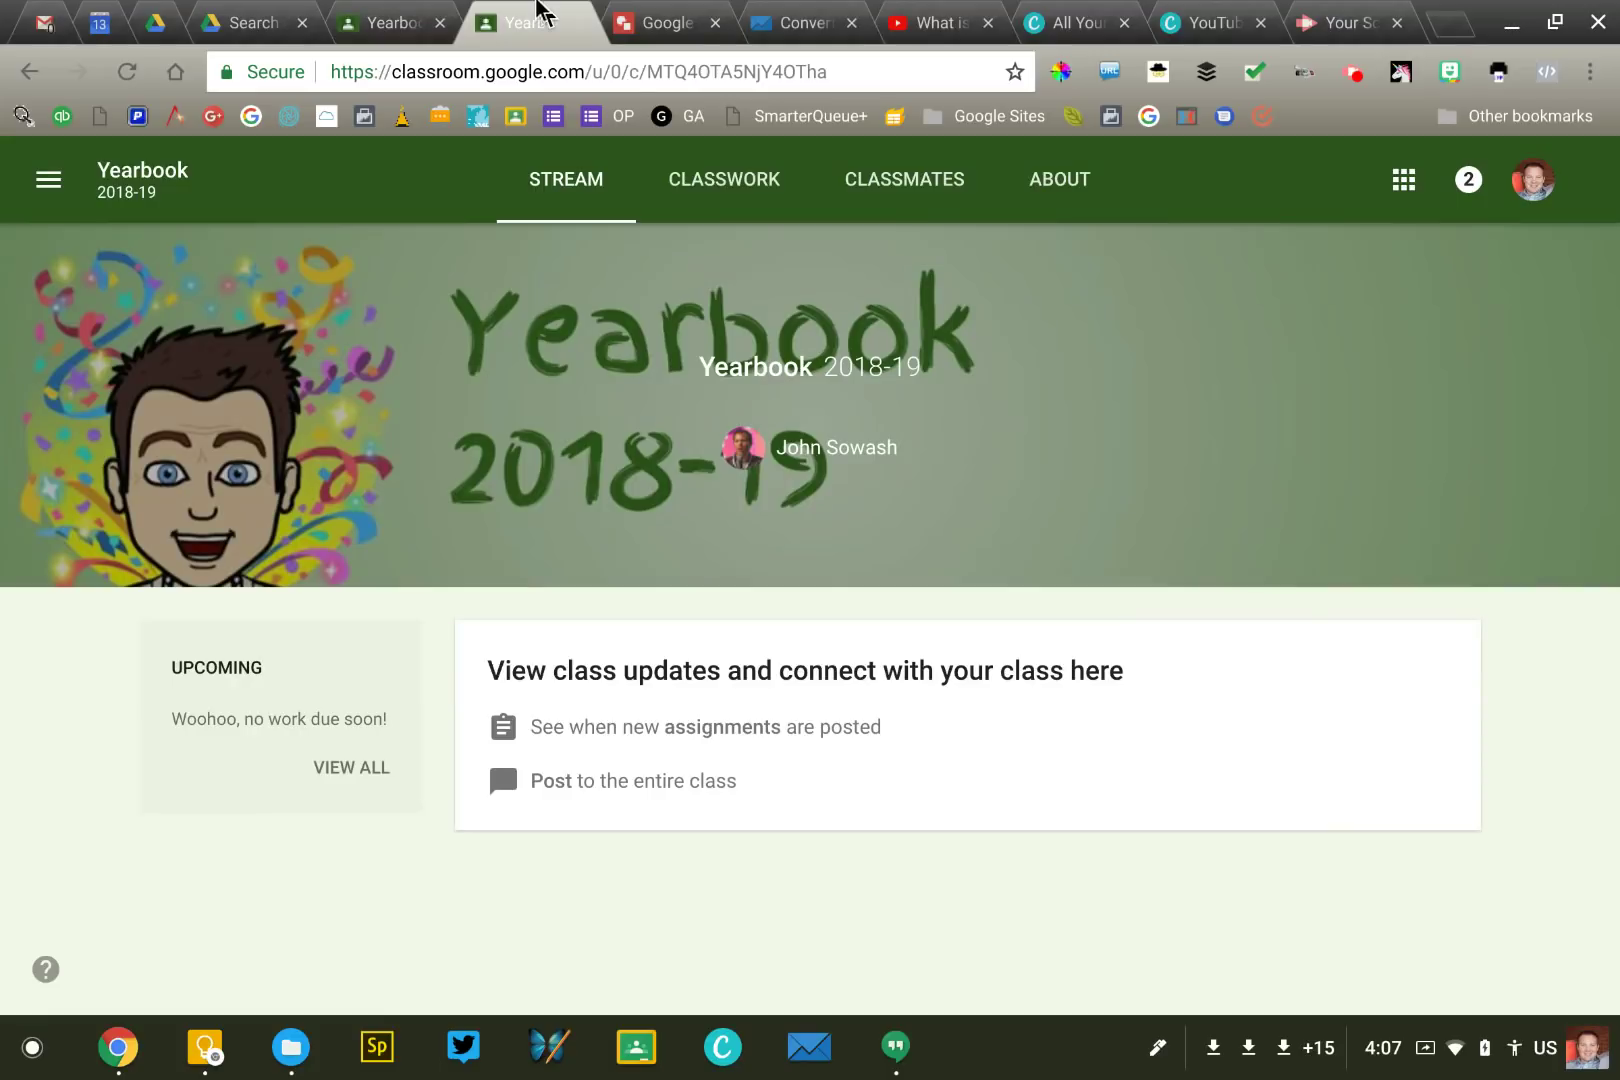
{"action": "left_click", "coordinate": [921, 174]}
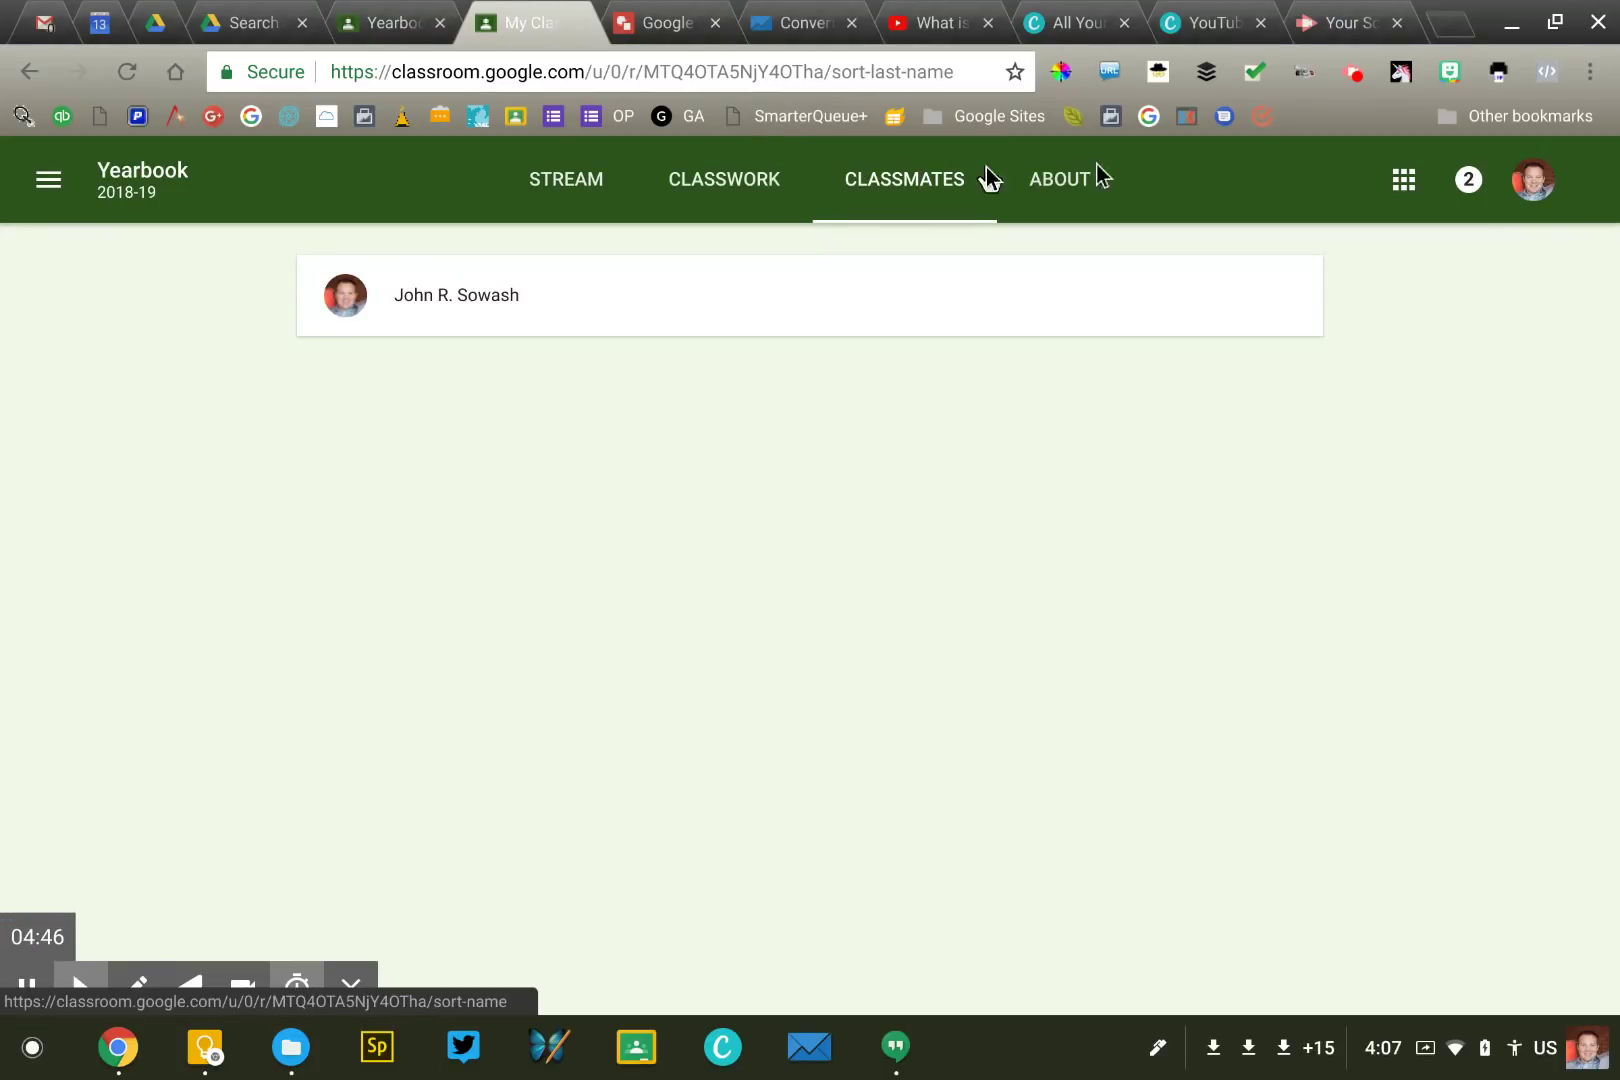
{"action": "left_click", "coordinate": [1078, 179]}
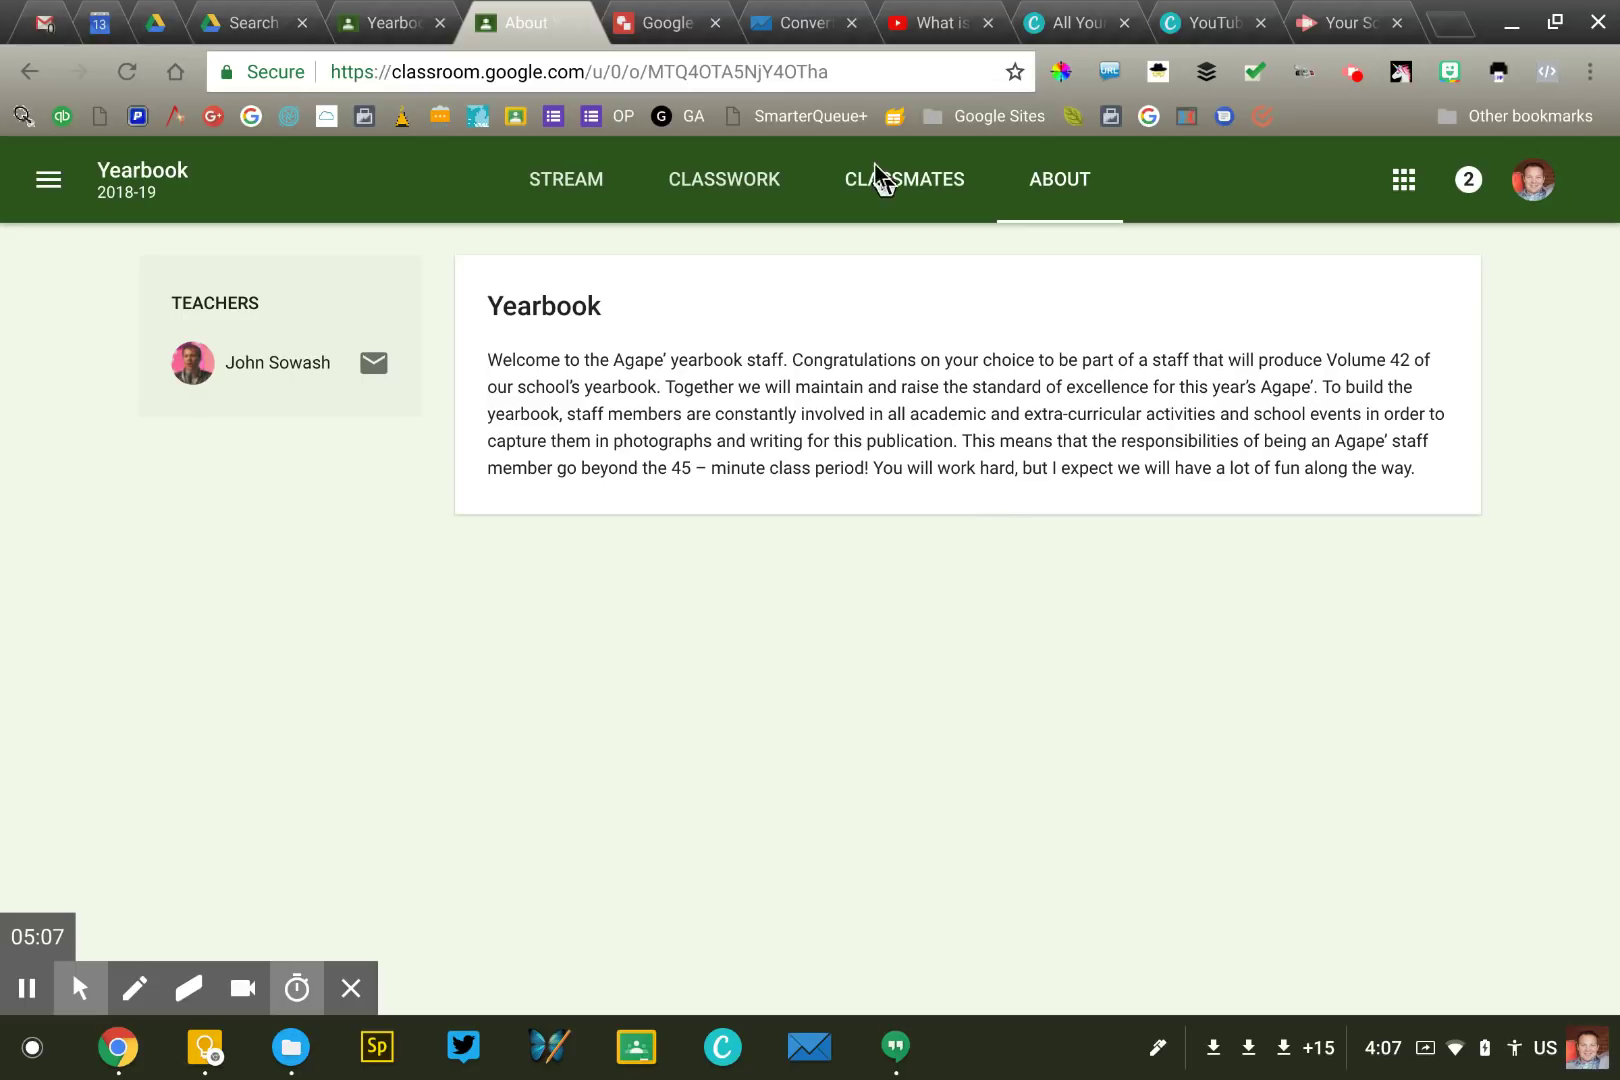
{"action": "left_click", "coordinate": [395, 25]}
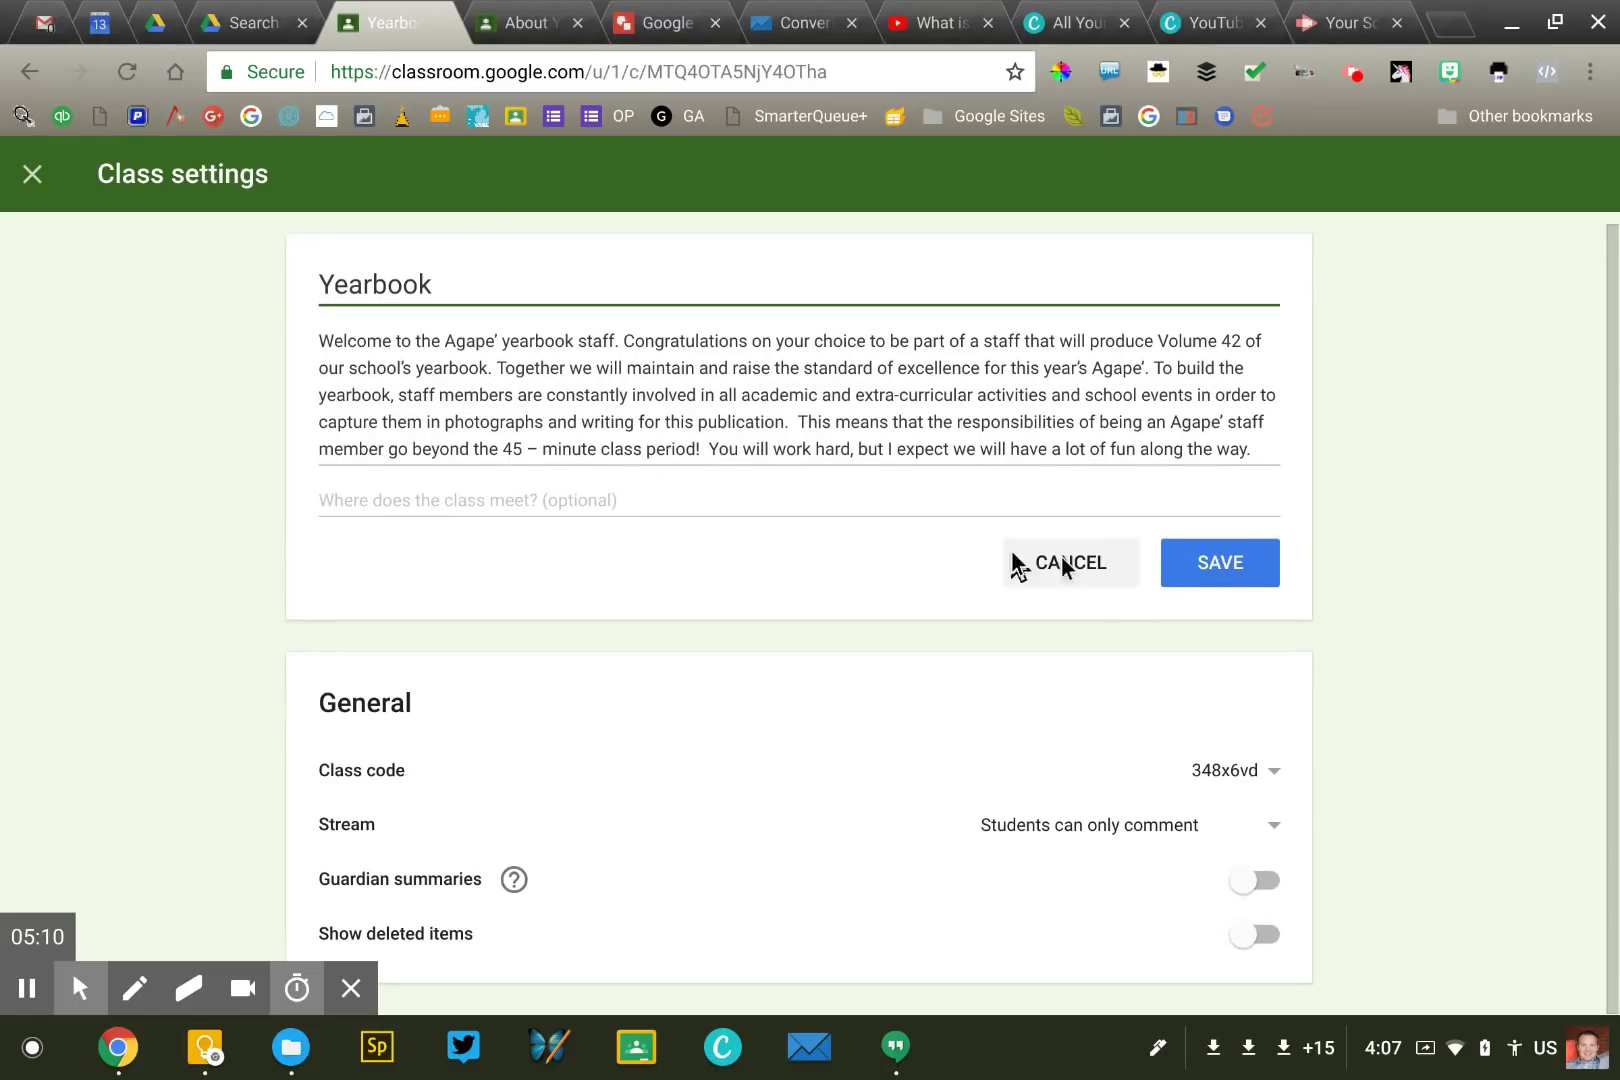
Save the edited Yearbook class name and welcome description.
{"action": "left_click", "coordinate": [1218, 566]}
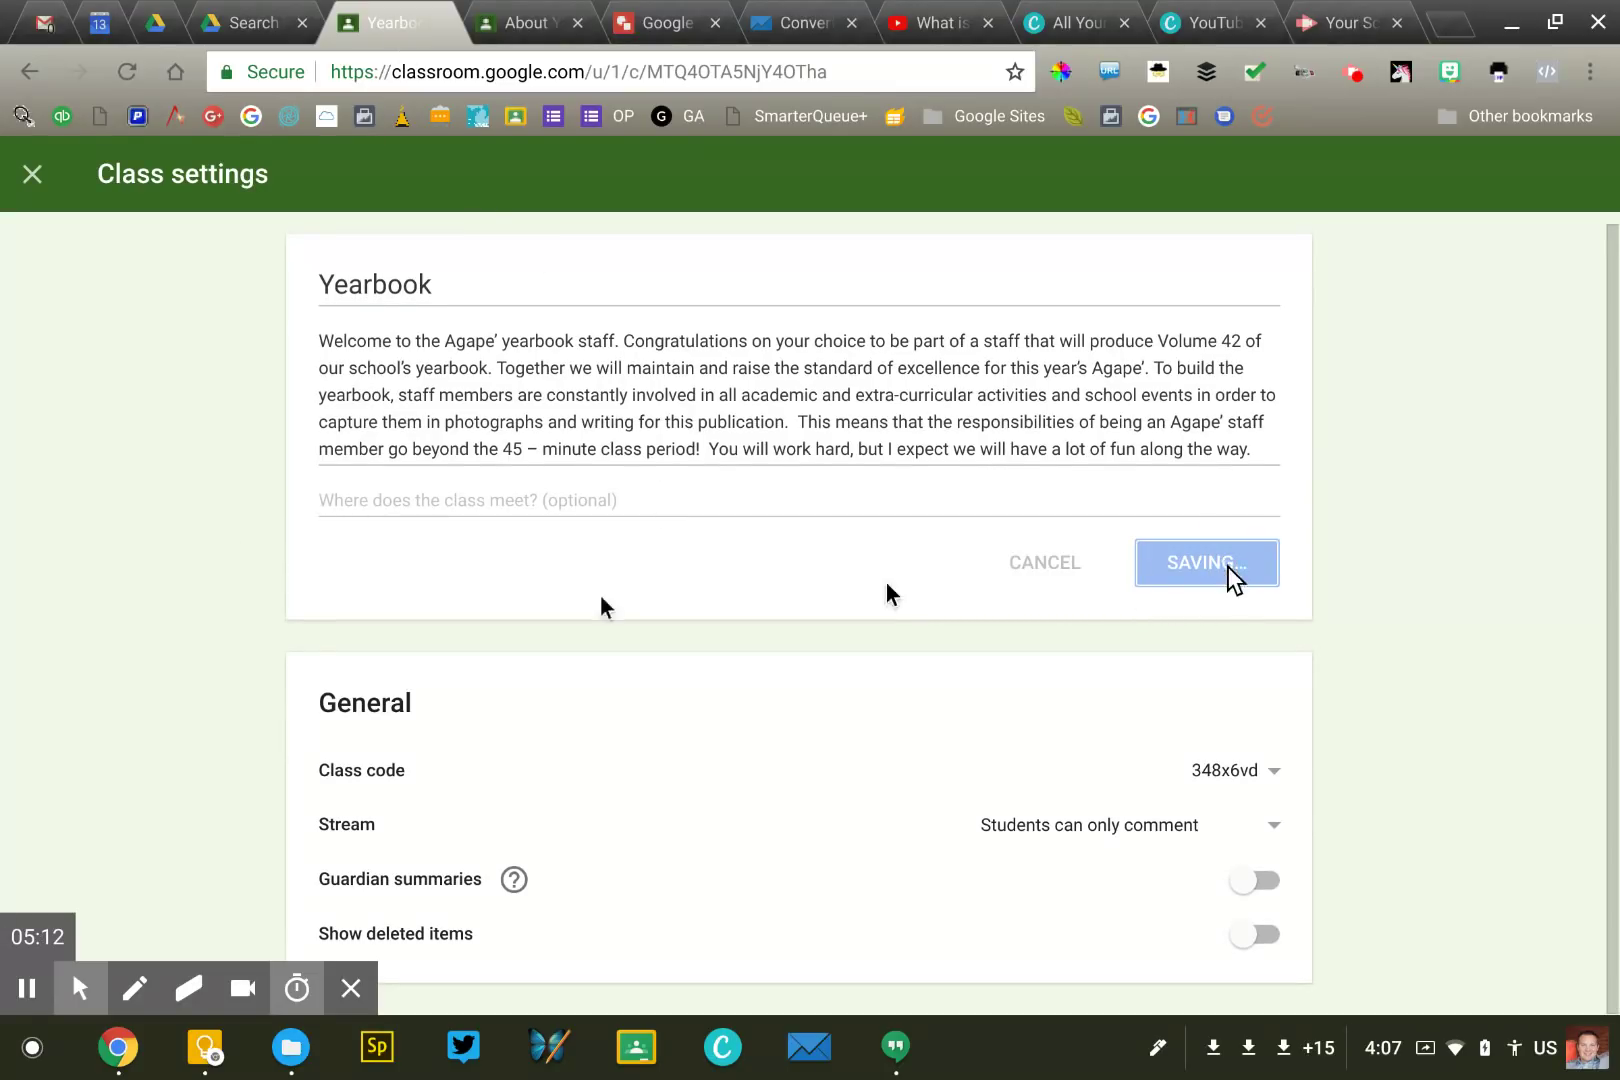